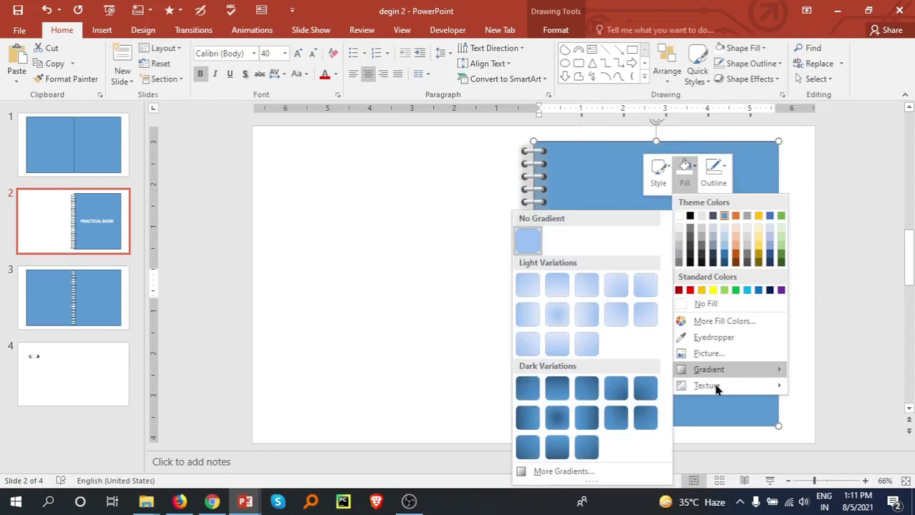
Fill the PRACTICAL BOOK cover shape on slide 2 with the dark purple texture
mouse_move(704, 386)
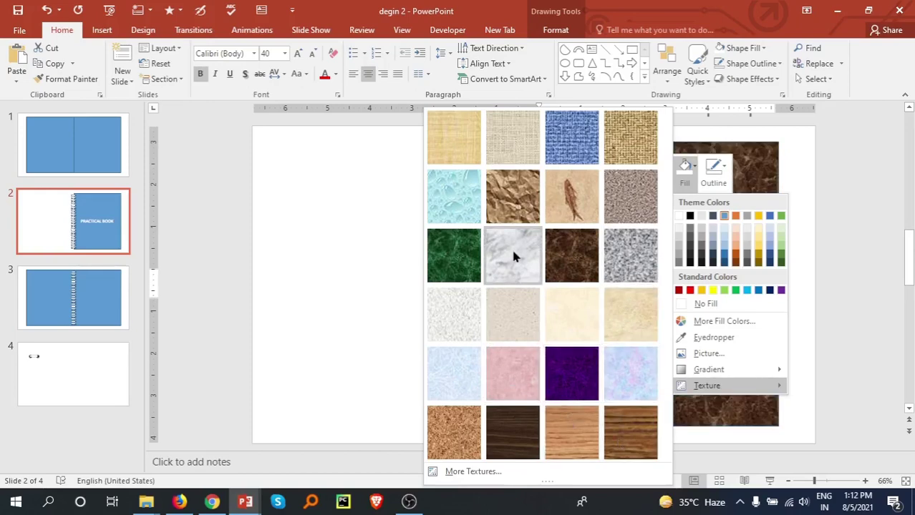
left_click(564, 378)
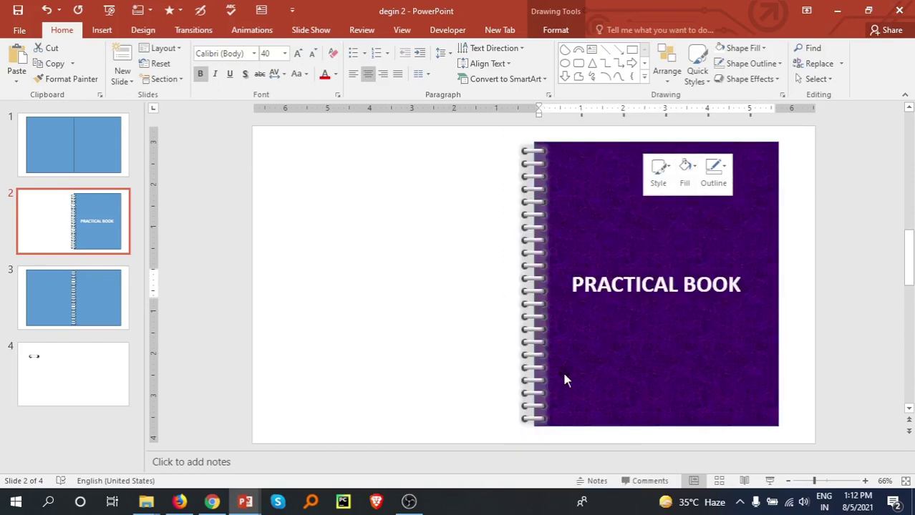
left_click(384, 317)
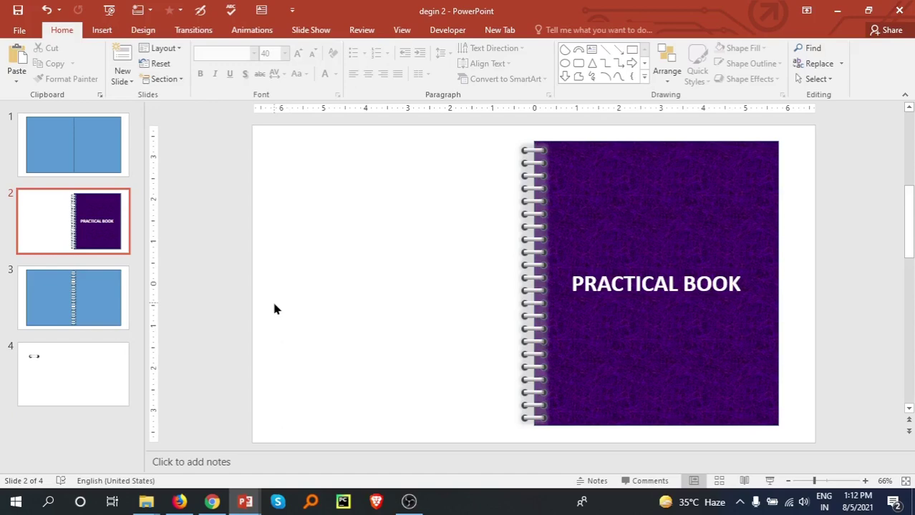
Duplicate slide 3, the open notebook, and delete the right-hand page from the original slide 3
left_click(90, 309)
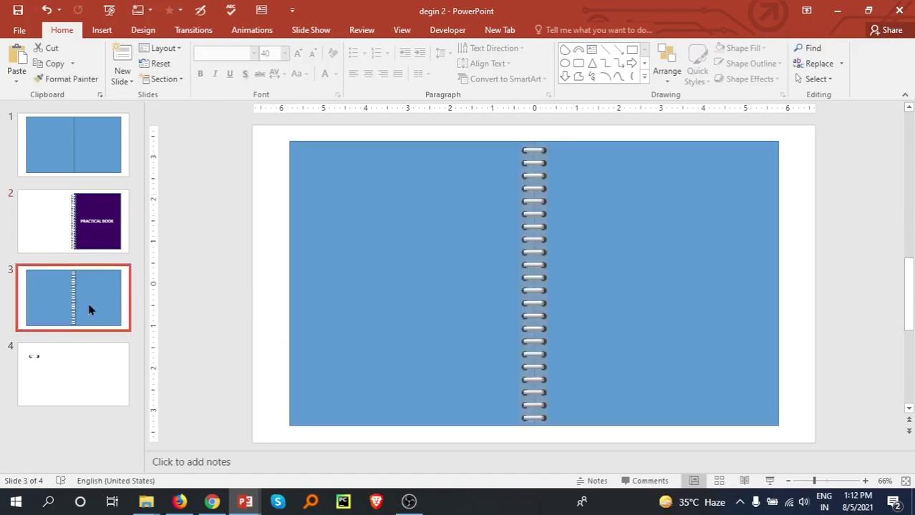
key("ctrl+d")
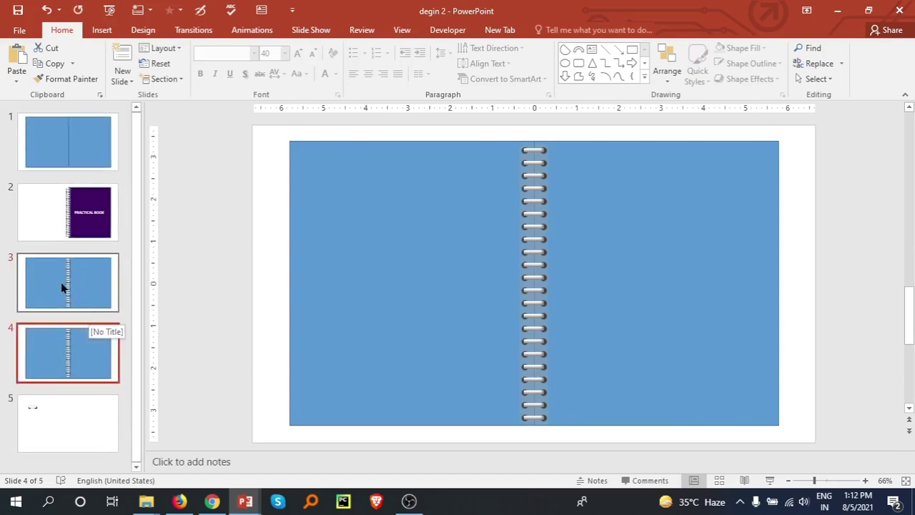
left_click(64, 285)
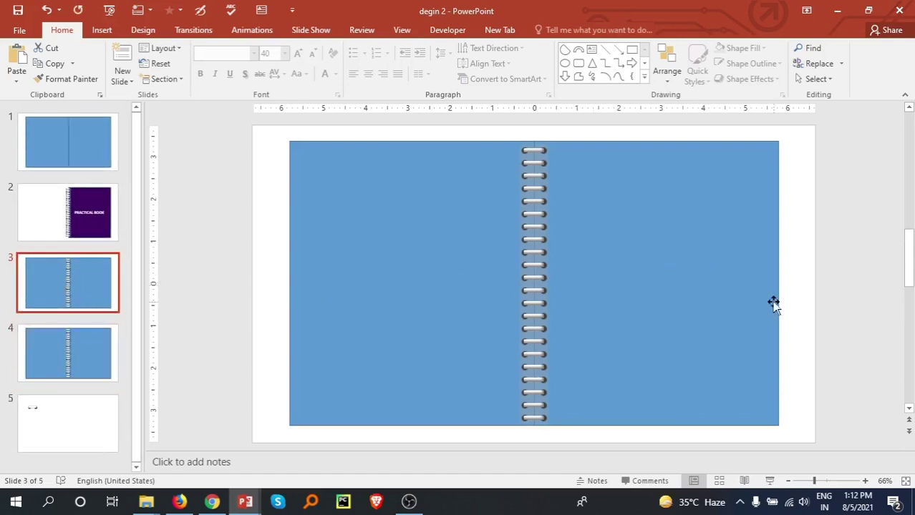
left_click(698, 259)
left_click(698, 259)
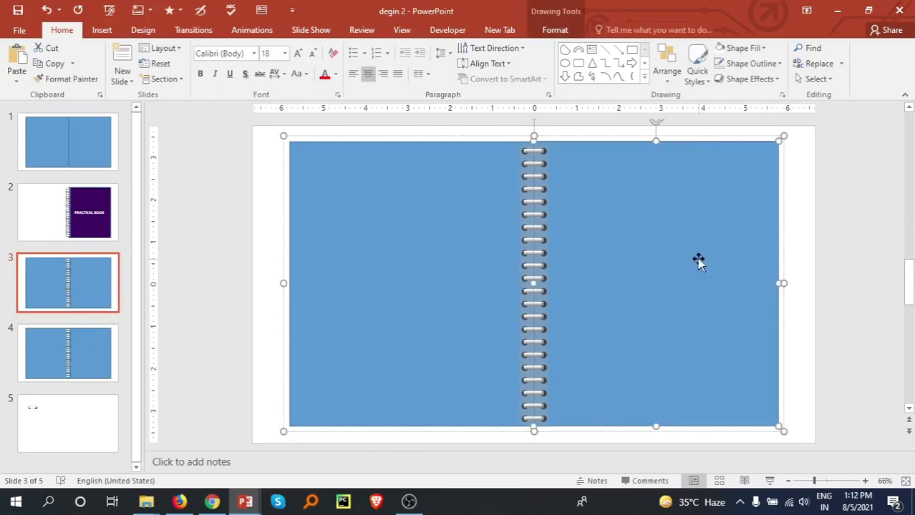
key("Delete")
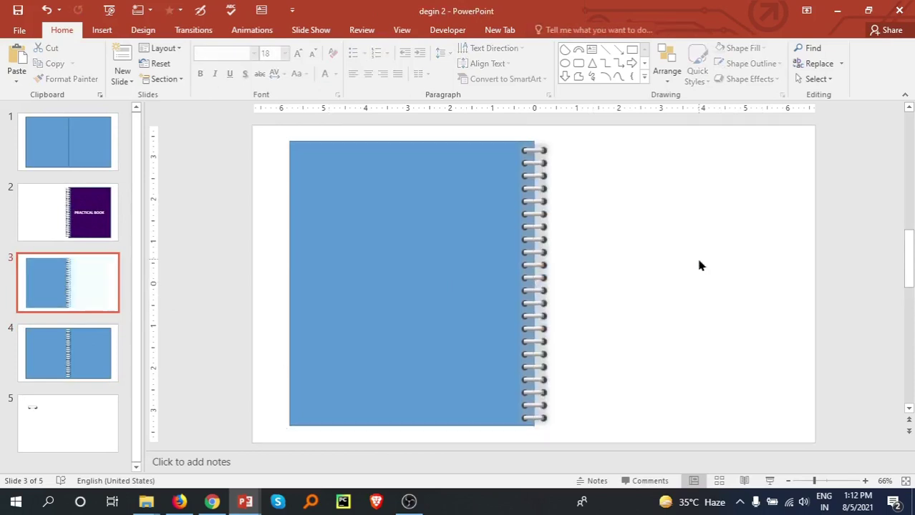
Add the text "Last page" inside the remaining page shape on slide 3
right_click(391, 216)
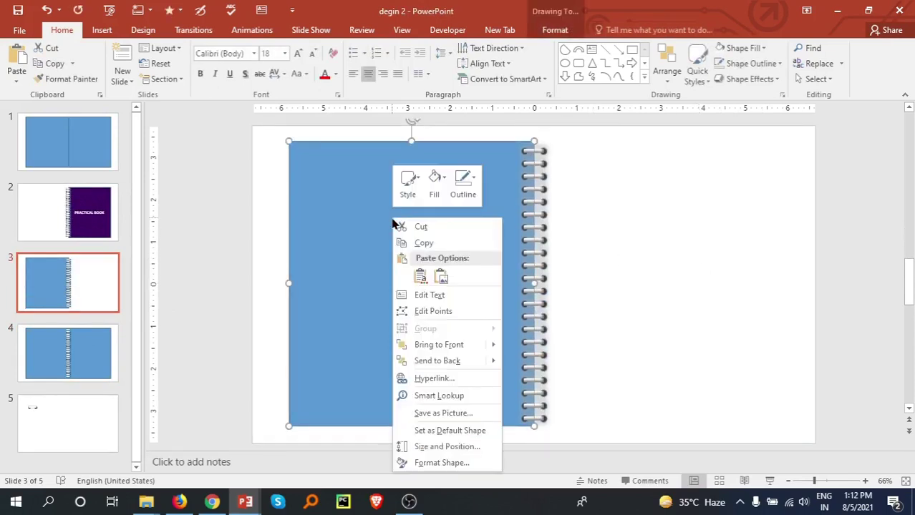
left_click(444, 295)
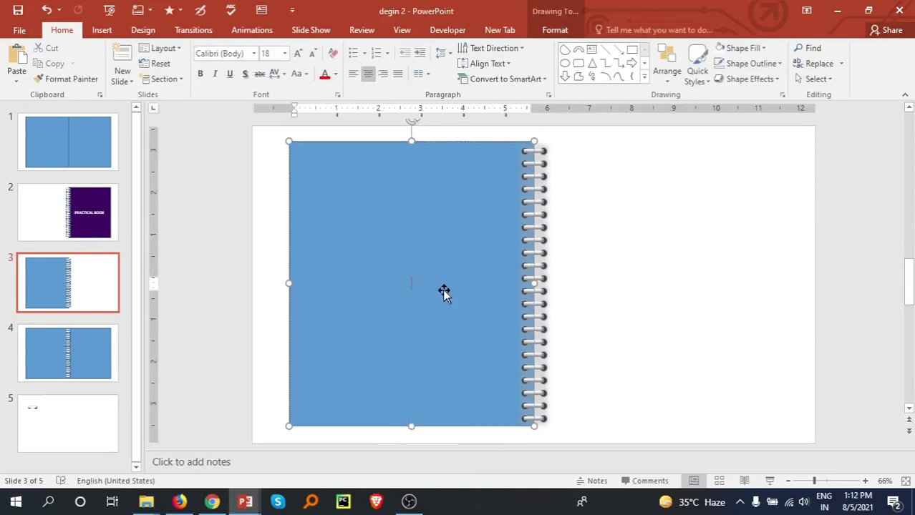
type("Last")
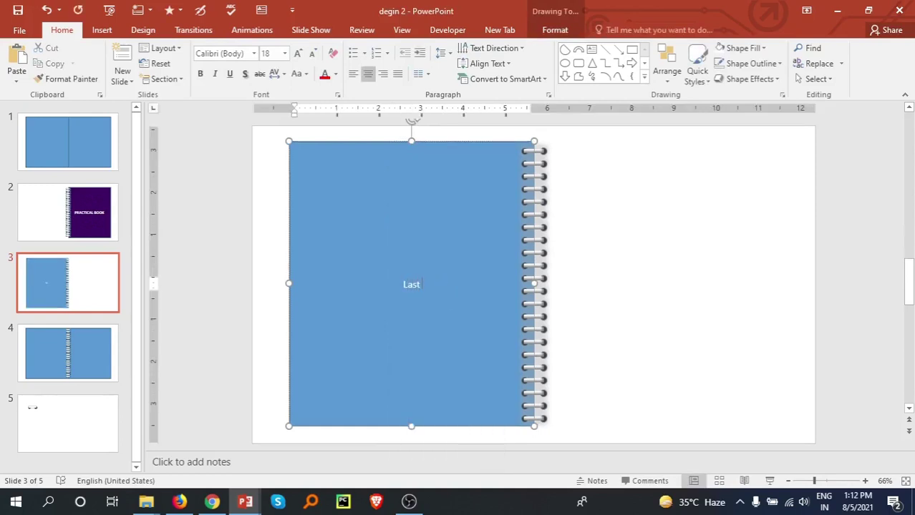
type(" page")
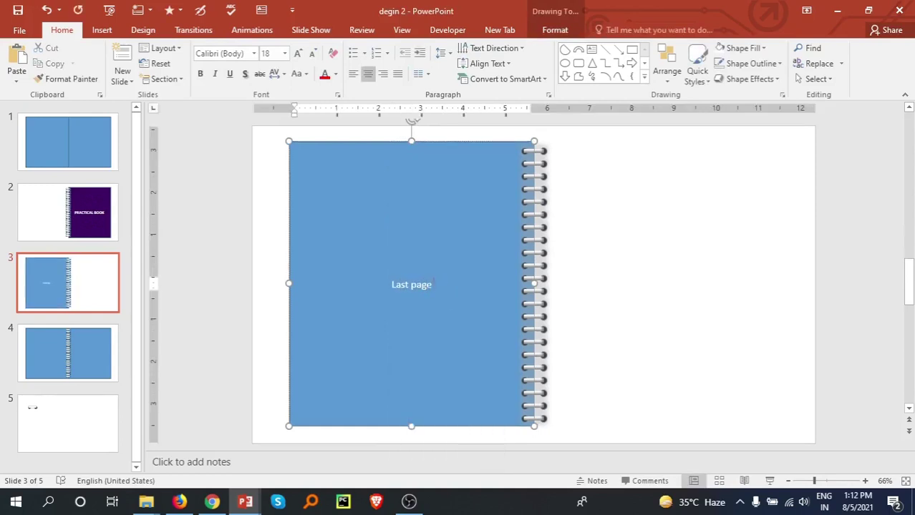
Format the whole "Last page" text as uppercase, 40 pt and bold
key("ctrl+a")
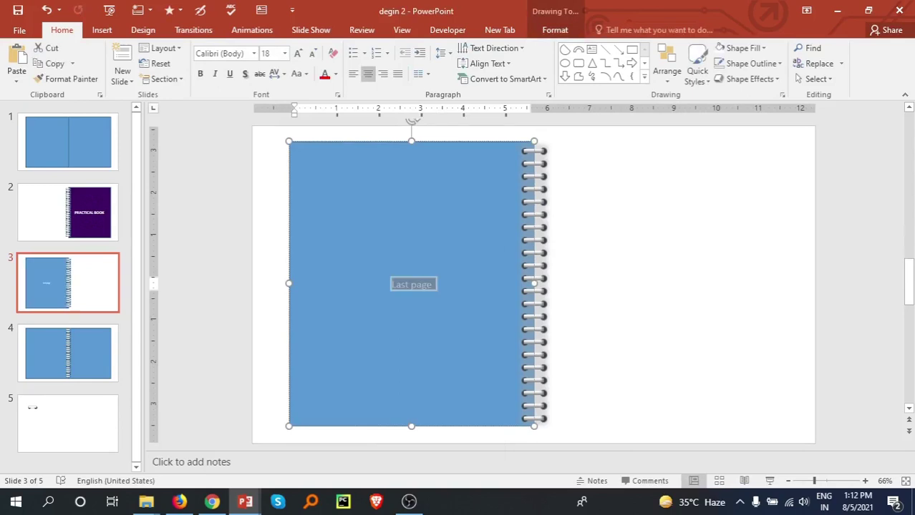
left_click(298, 73)
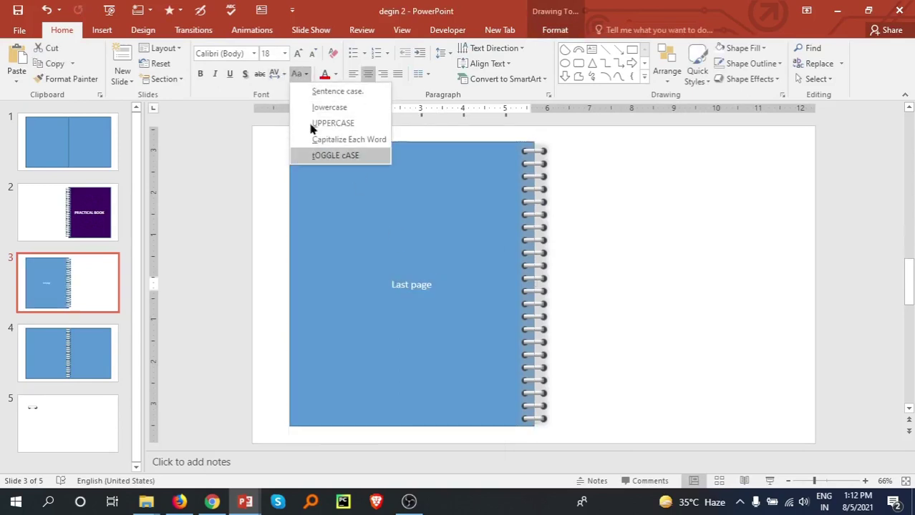
left_click(304, 75)
left_click(298, 73)
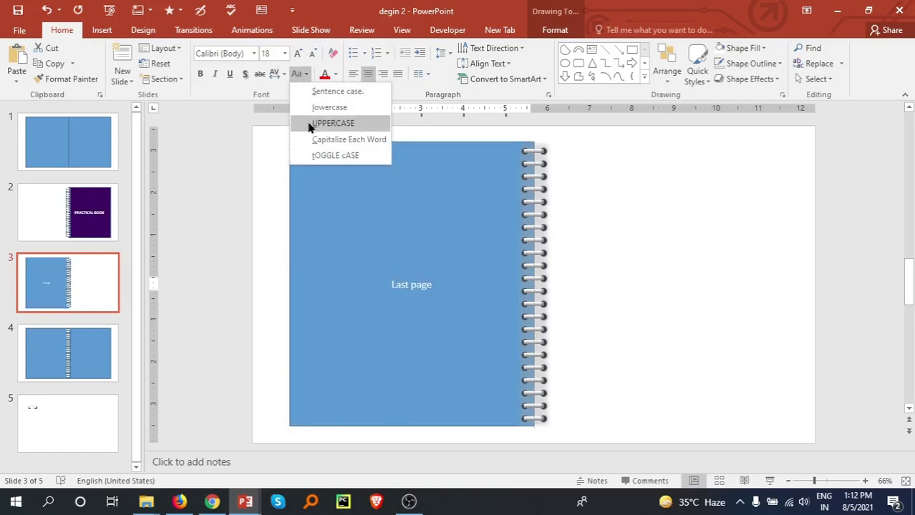
left_click(333, 123)
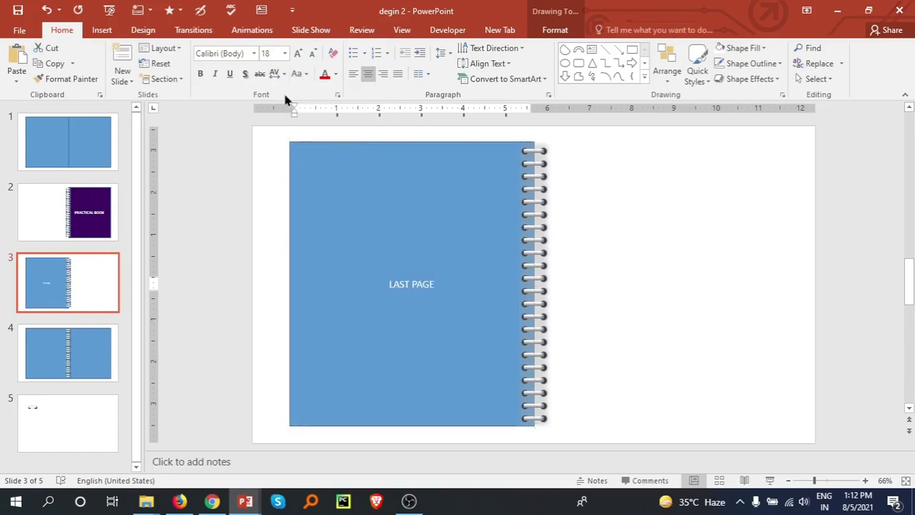
left_click(284, 53)
left_click(266, 247)
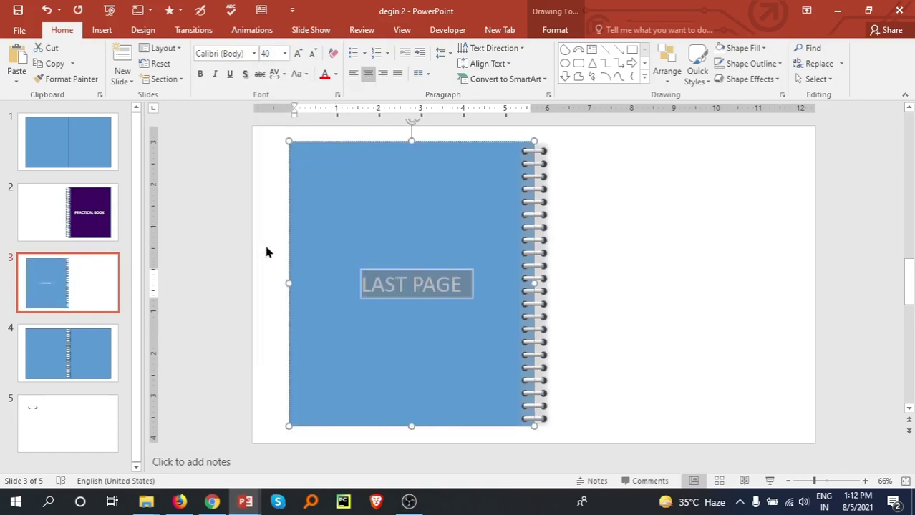
left_click(201, 74)
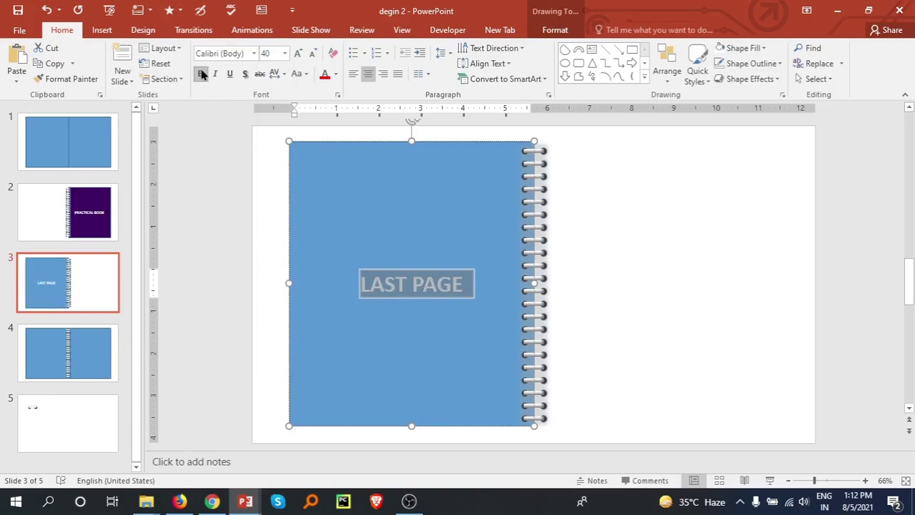
Fill the LAST PAGE shape with the dark purple texture and move its slide to the end of the presentation
left_click(405, 194)
right_click(405, 194)
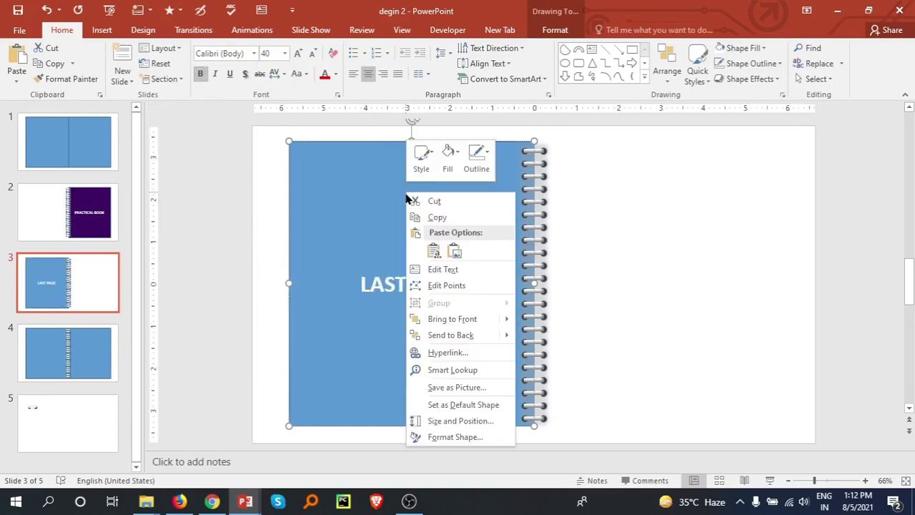
left_click(448, 159)
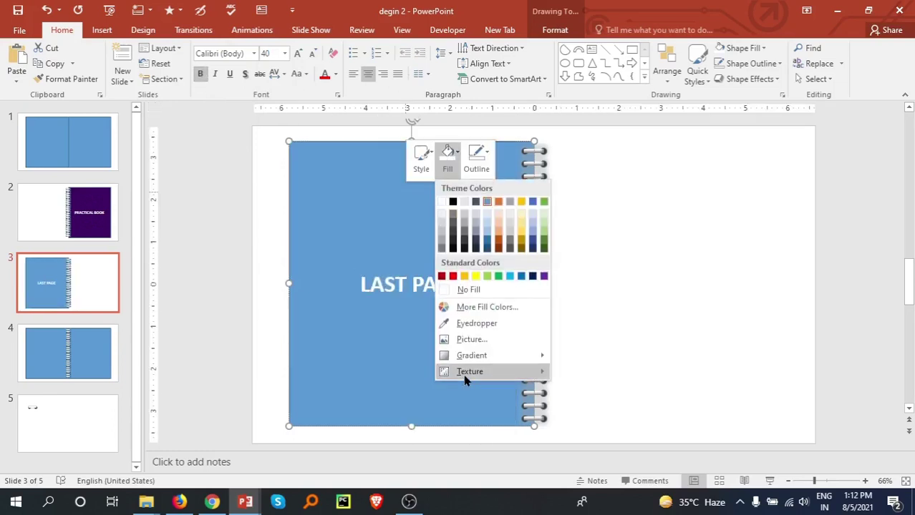
mouse_move(465, 381)
left_click(687, 383)
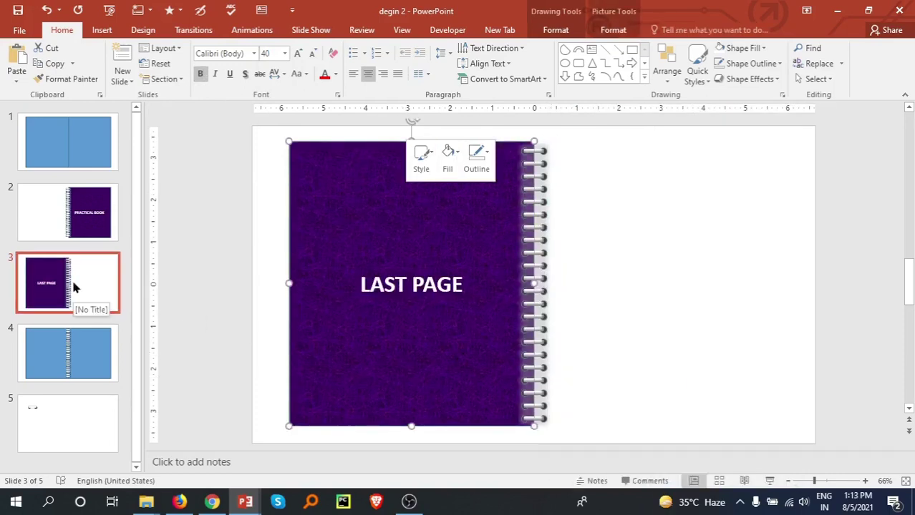
left_click_drag(87, 271, 73, 404)
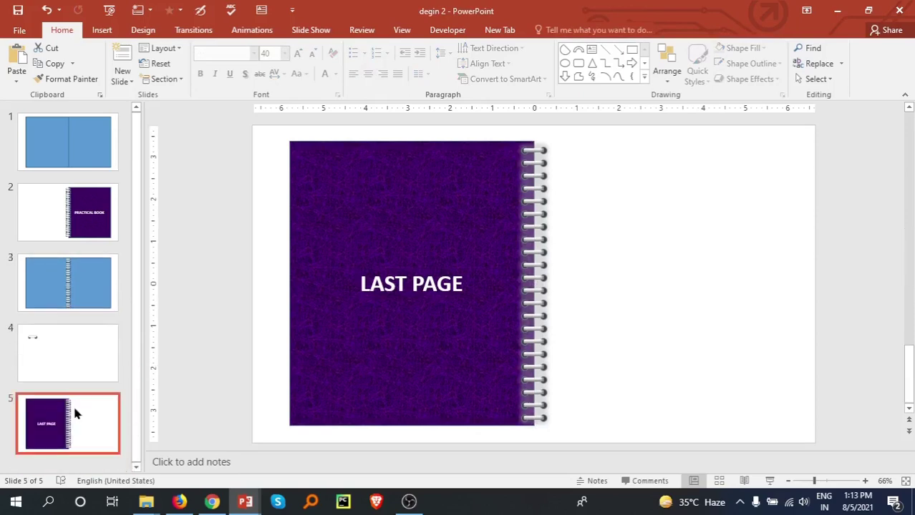
Fill both pages of the open notebook on slide 3 with the lightest green theme color
left_click(73, 294)
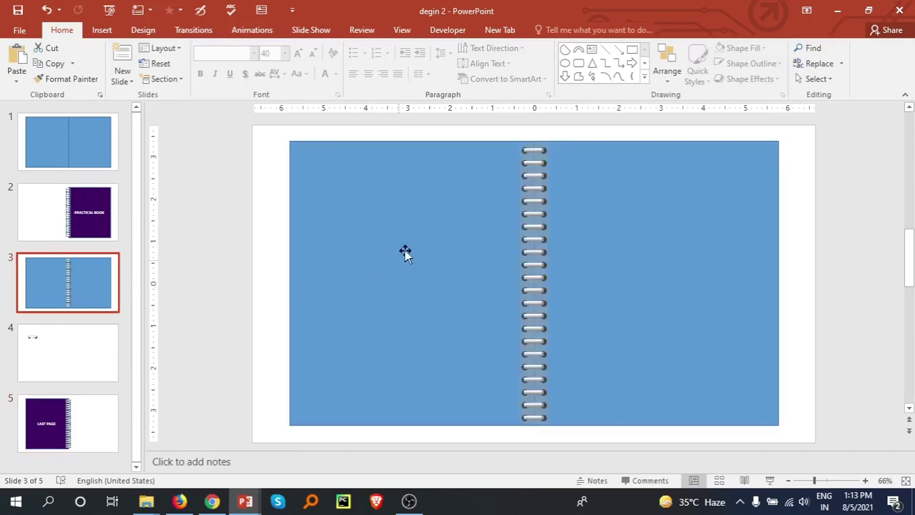
right_click(395, 206)
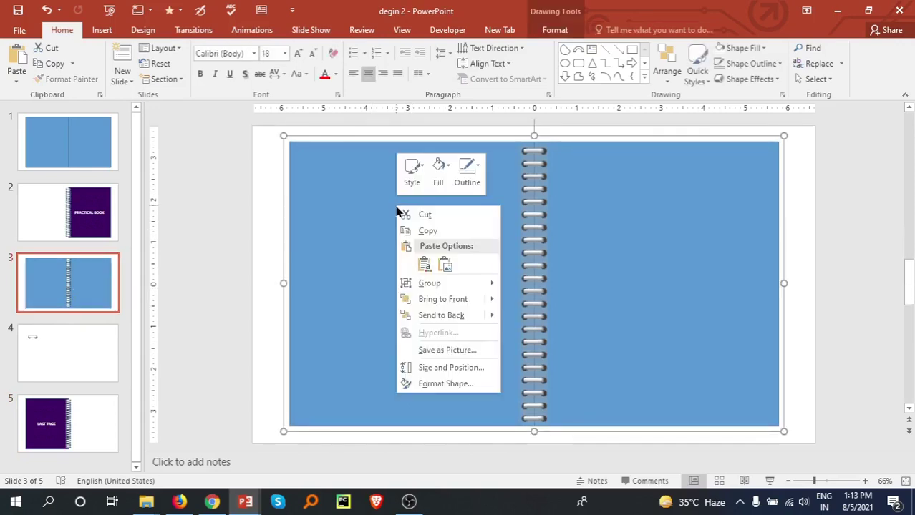
left_click(438, 172)
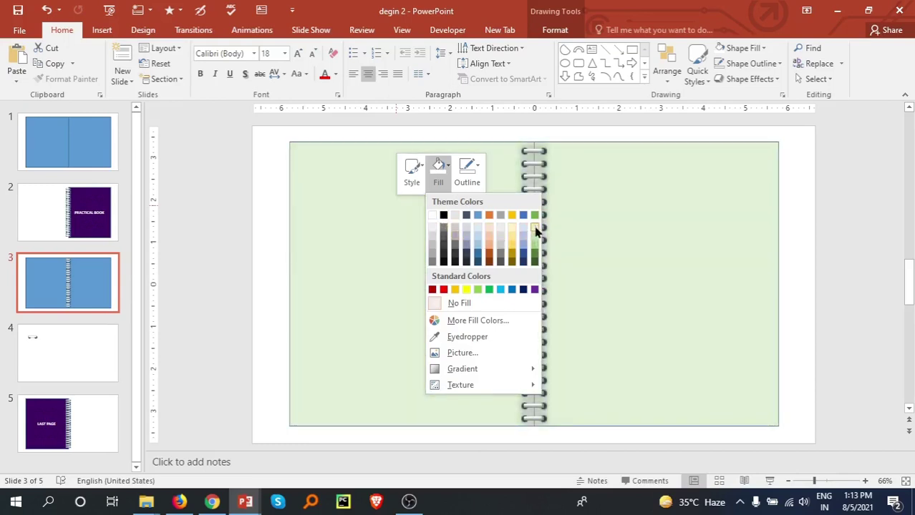
left_click(534, 228)
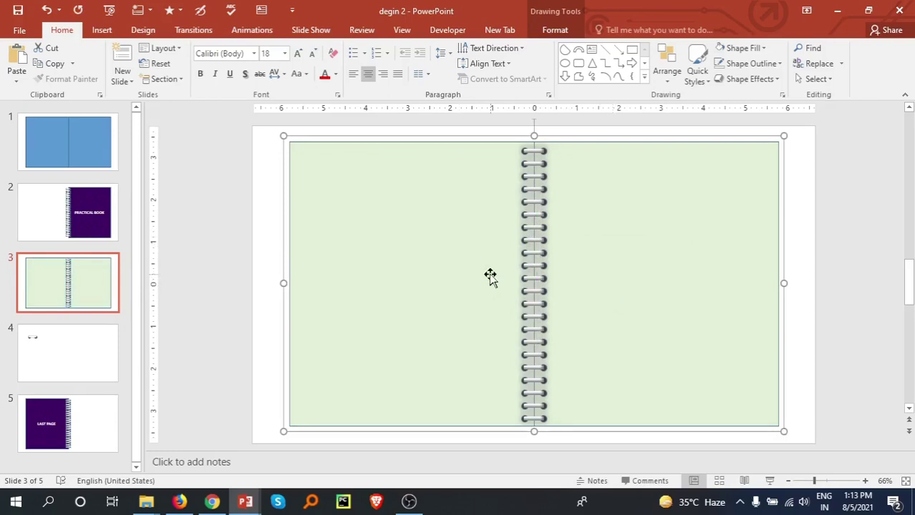
left_click(605, 50)
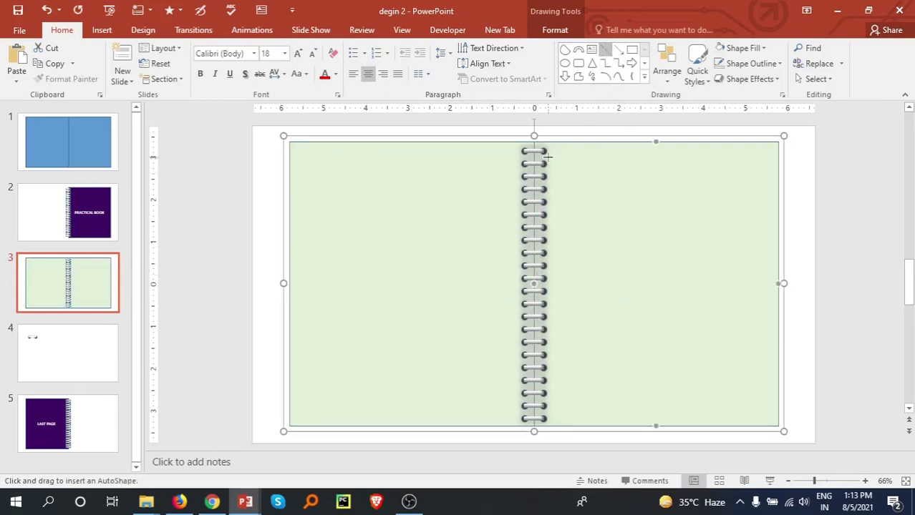
mouse_move(545, 163)
left_mouse_down()
mouse_move(523, 164)
mouse_move(785, 152)
left_mouse_up()
key("ctrl+z")
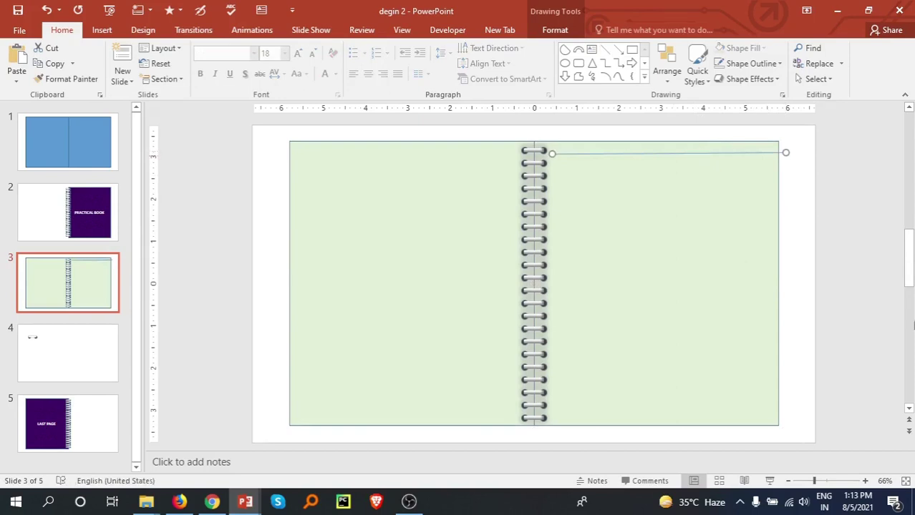
key("Left")
key("Left")
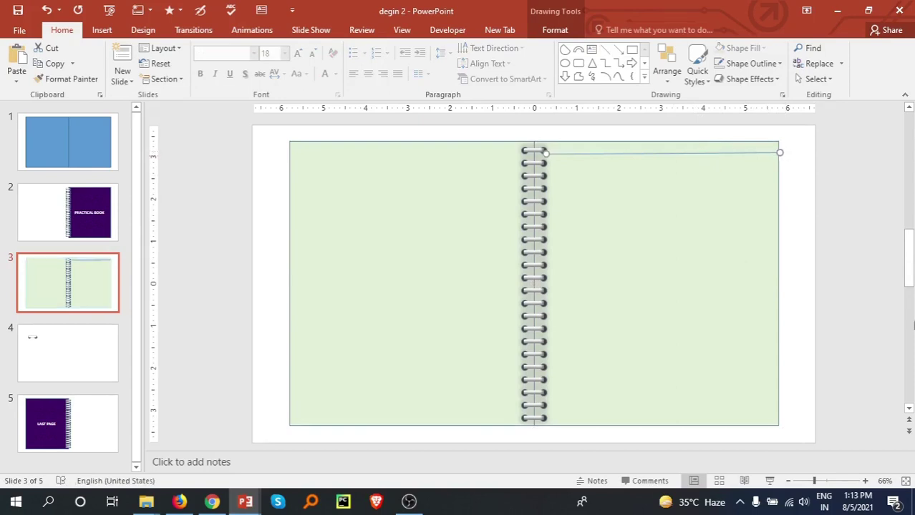
key("Left")
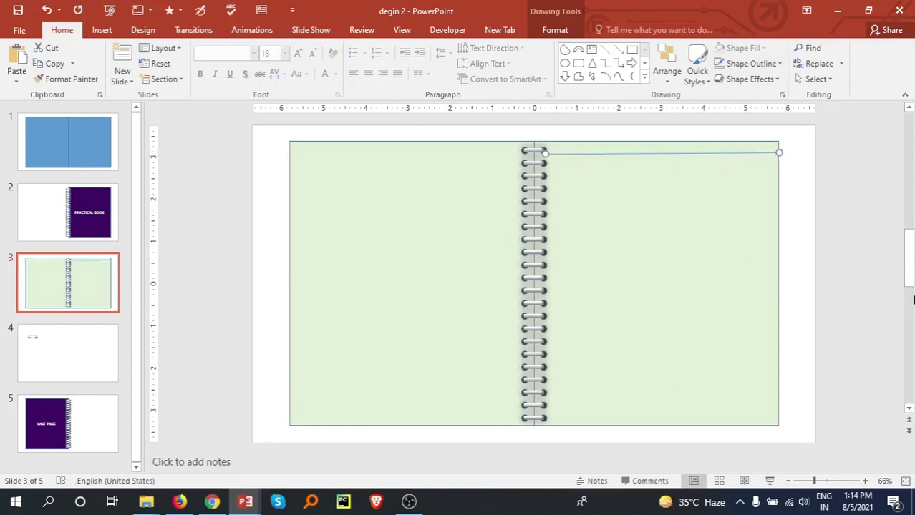
key("Delete")
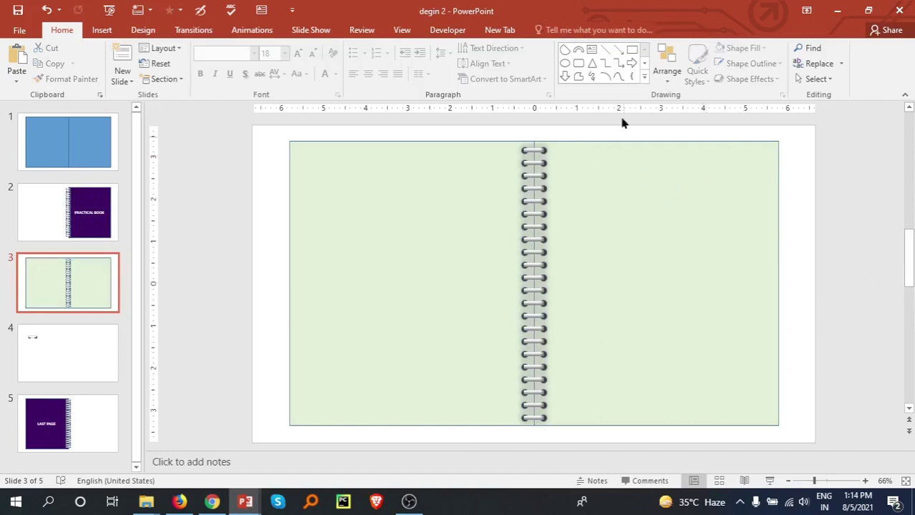
Draw a straight horizontal line near the top of the notebook's right page and nudge it so it ends at the page's outer edge
left_click(609, 52)
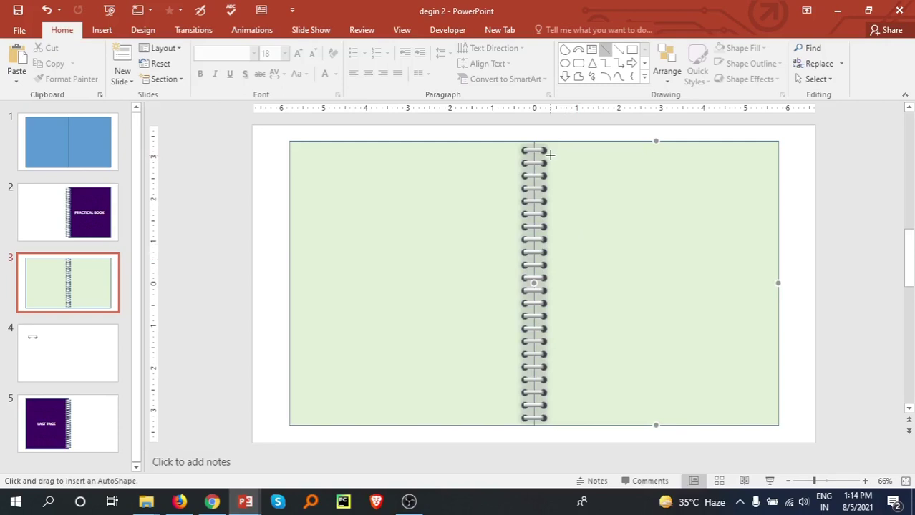
left_click_drag(550, 153, 783, 153)
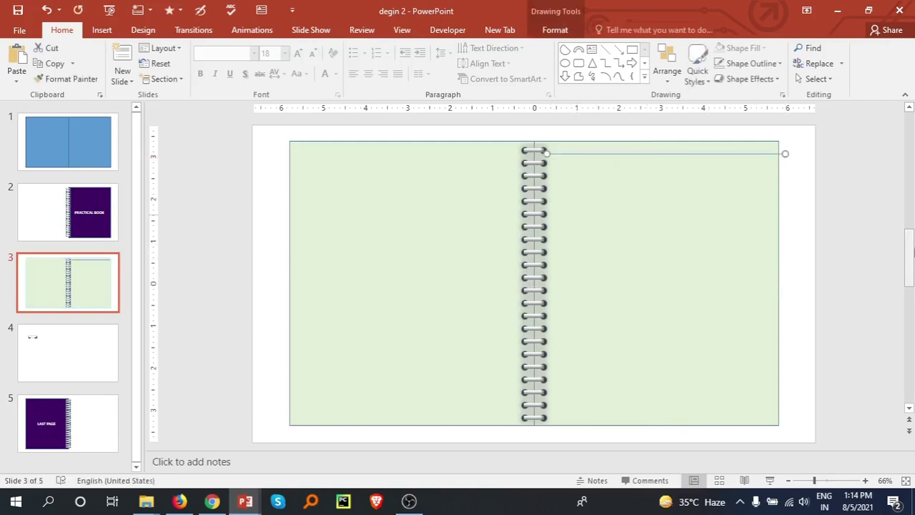
key("Left")
key("Right")
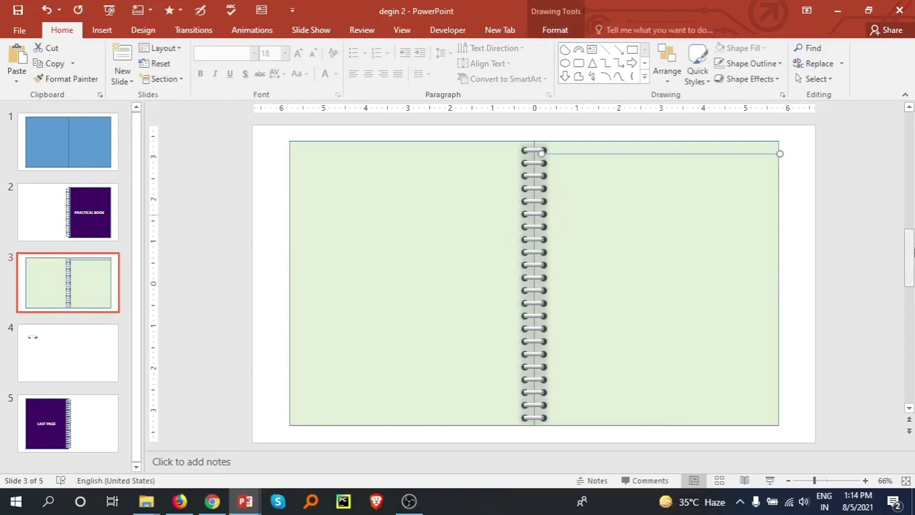
key("Up")
key("Down")
Format the horizontal line on the notebook's right page with a square-dot dash style and the darkest green theme color
right_click(744, 154)
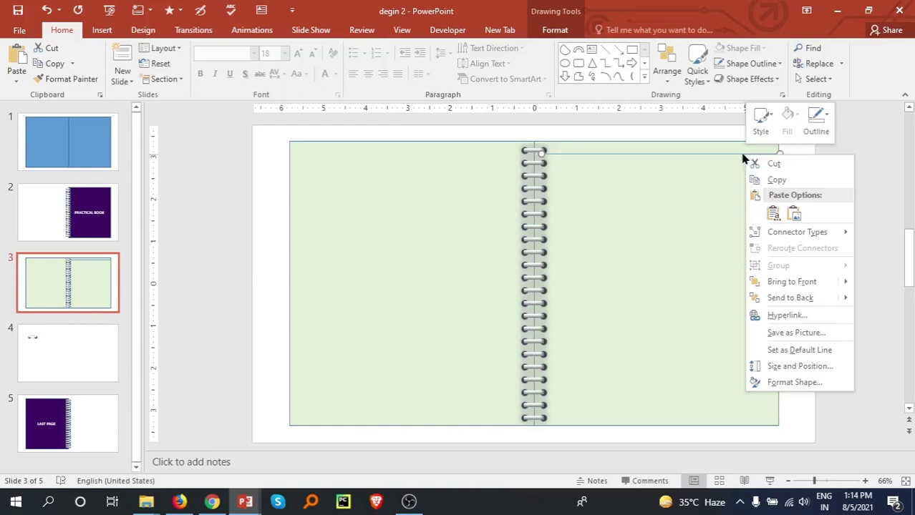
left_click(814, 129)
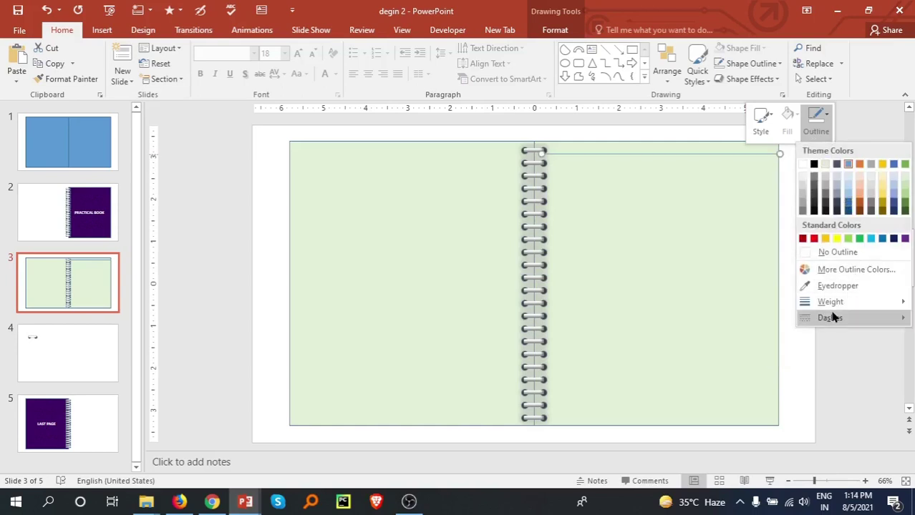
mouse_move(833, 318)
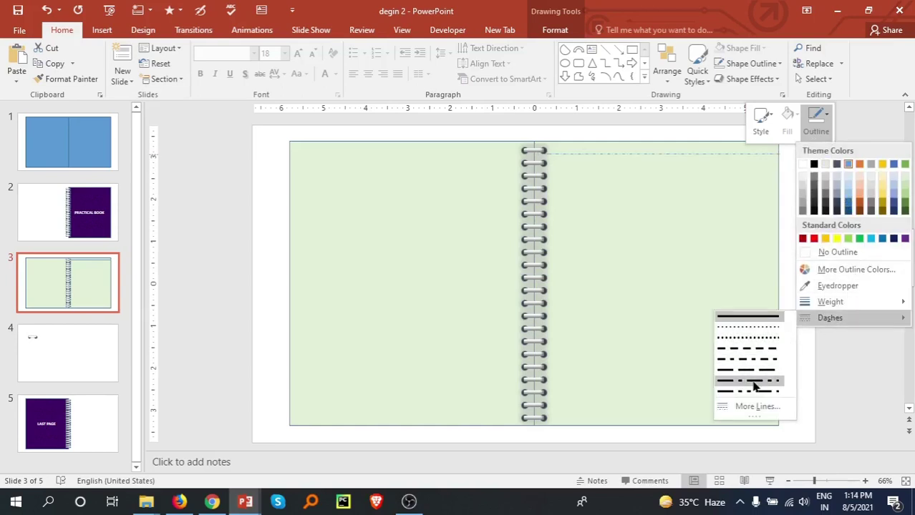
left_click(745, 341)
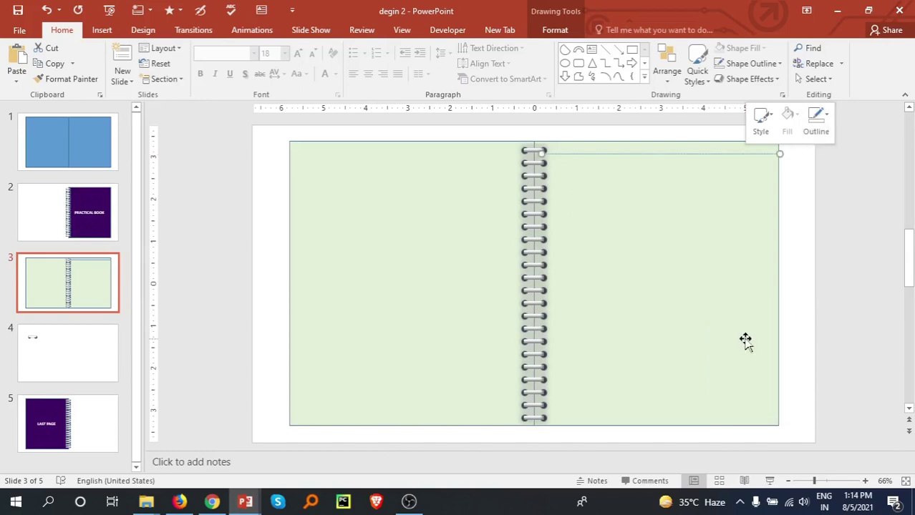
left_click(827, 123)
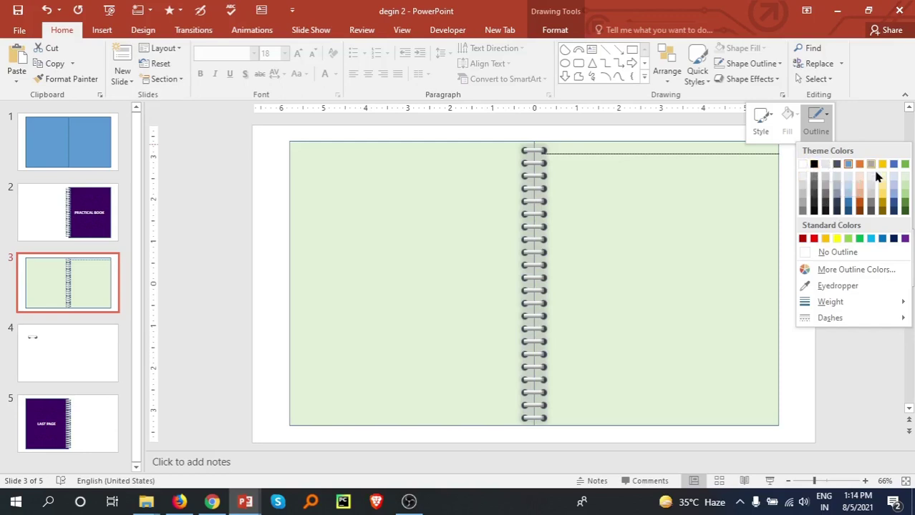
left_click(905, 212)
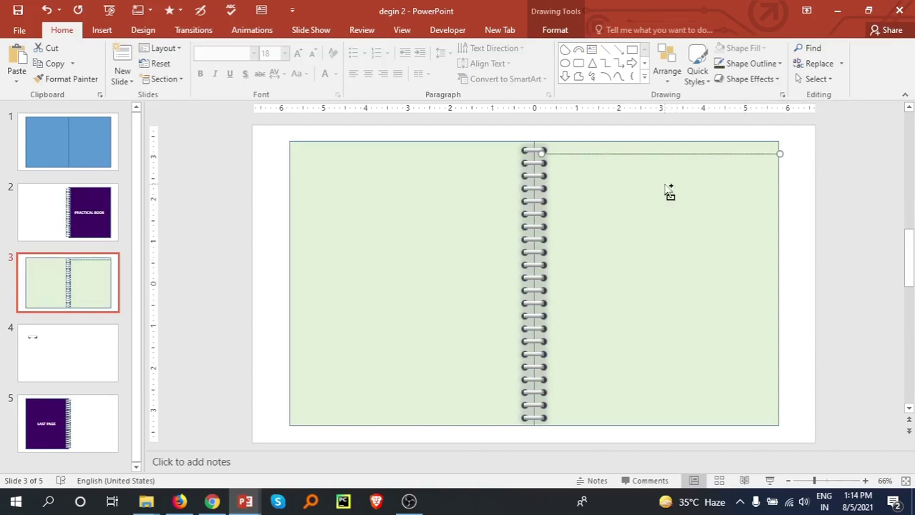
Duplicate the dotted line and place the copy just below the original, aligned with its ends
key("ctrl+d")
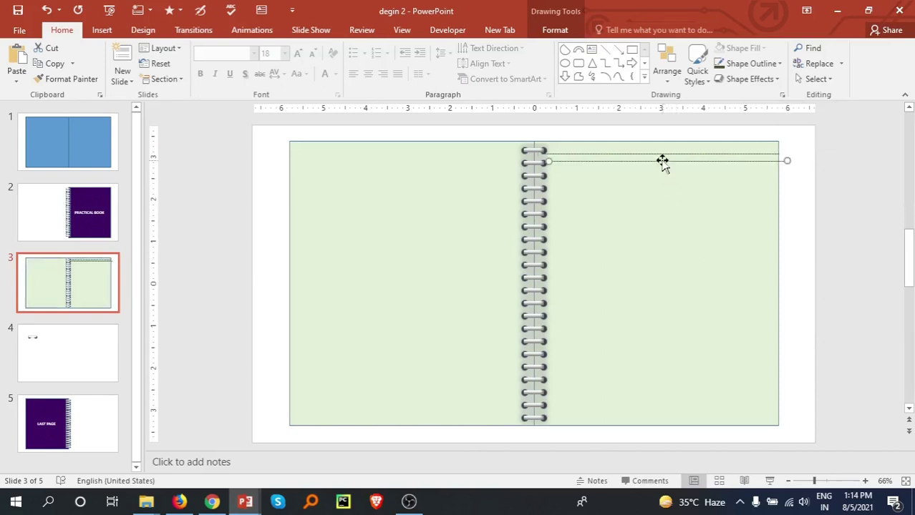
left_click_drag(662, 160, 656, 164)
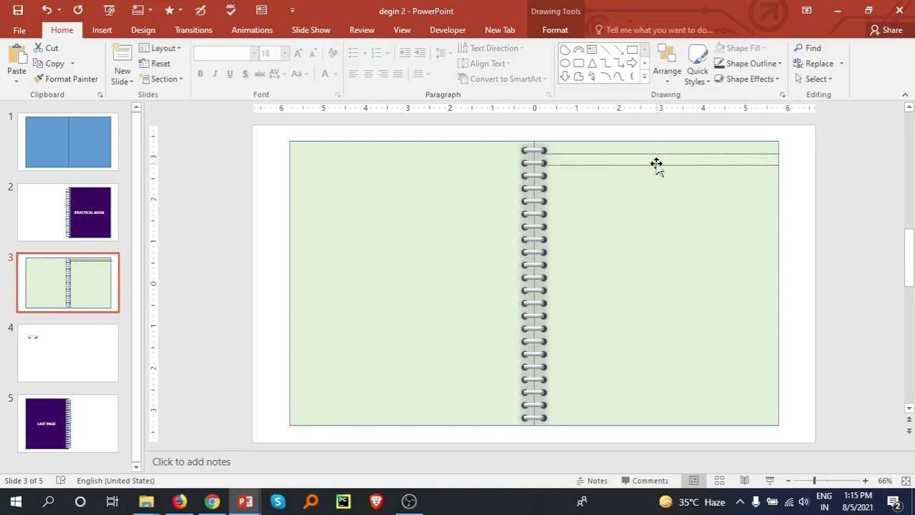
left_click_drag(656, 164, 656, 165)
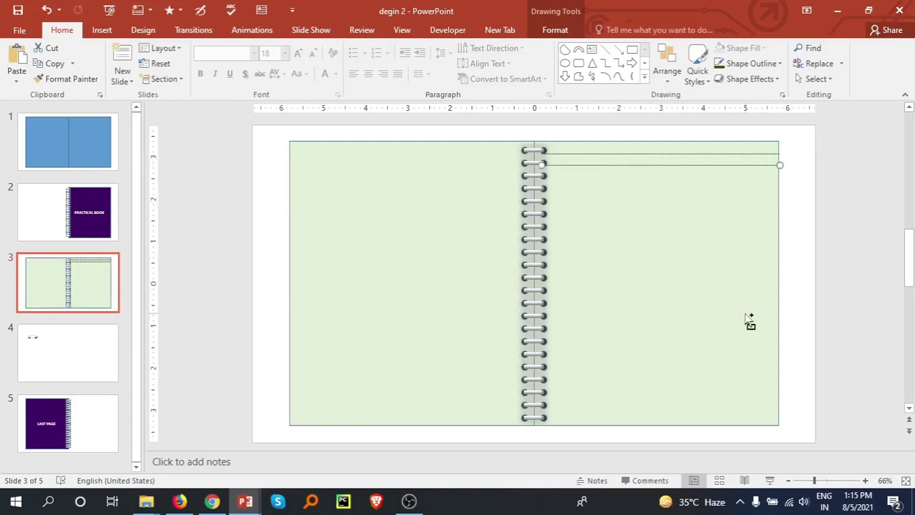
Repeat the line duplication at the same spacing until ruled lines fill the right page down to its bottom edge
key("ctrl+d")
key("ctrl+d")
key("ctrl+d")
key("ctrl+d")
key("ctrl+d")
key("ctrl+d")
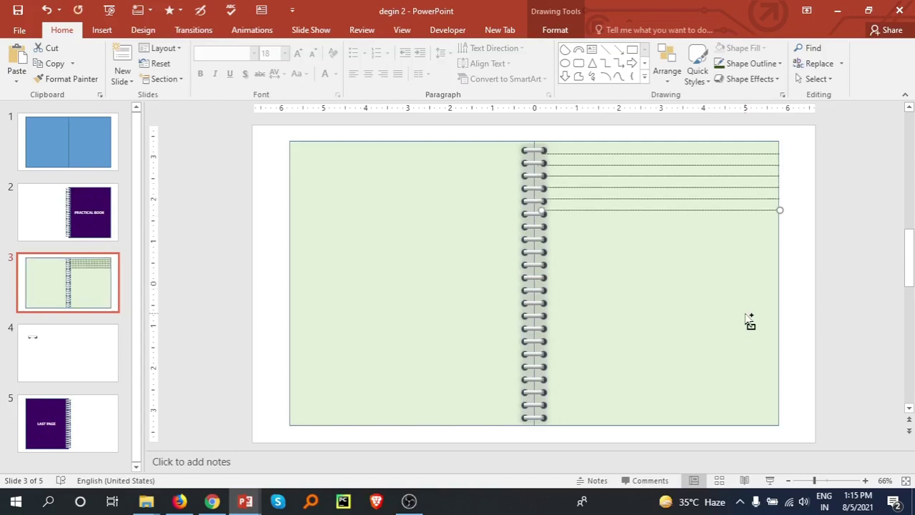
key("ctrl+d")
key("ctrl+d")
key("ctrl+d")
key("ctrl+d")
key("ctrl+d")
key("ctrl+d")
key("ctrl+d")
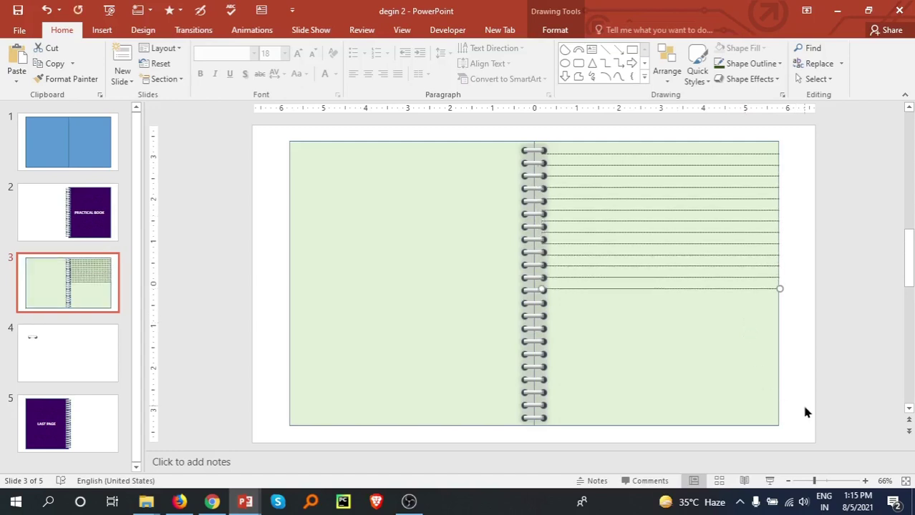
key("ctrl+d")
key("ctrl+d")
key("ctrl+d")
key("ctrl+d")
key("ctrl+d")
key("ctrl+d")
key("ctrl+d")
key("ctrl+d")
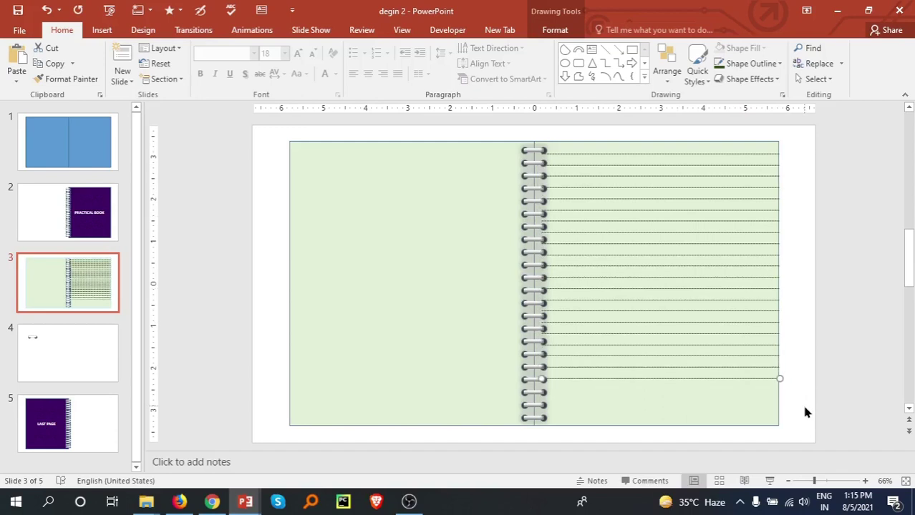
key("ctrl+d")
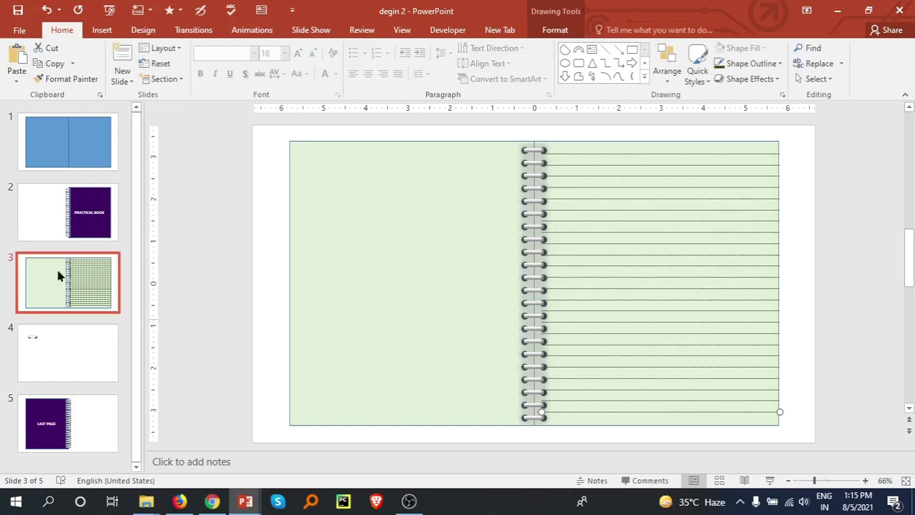
Duplicate the ruled notebook slide three times and delete the slide holding only a single binding ring
left_click(81, 289)
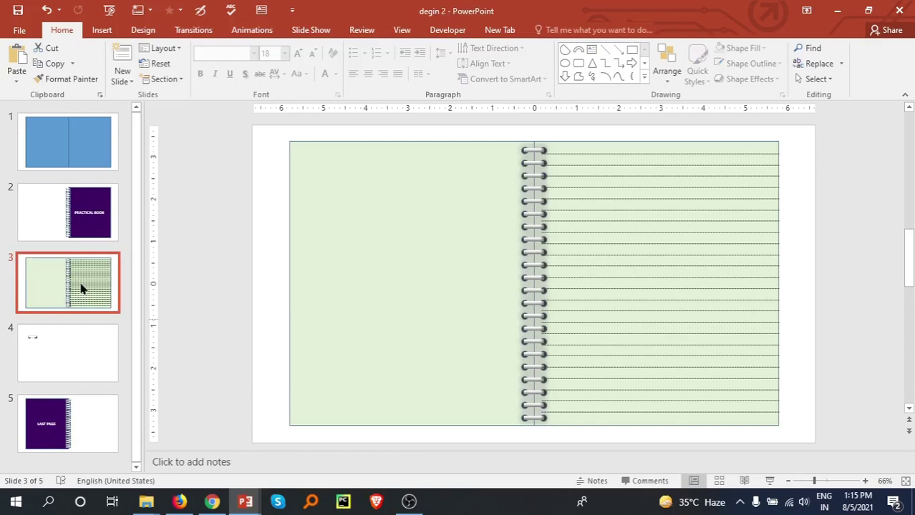
right_click(81, 289)
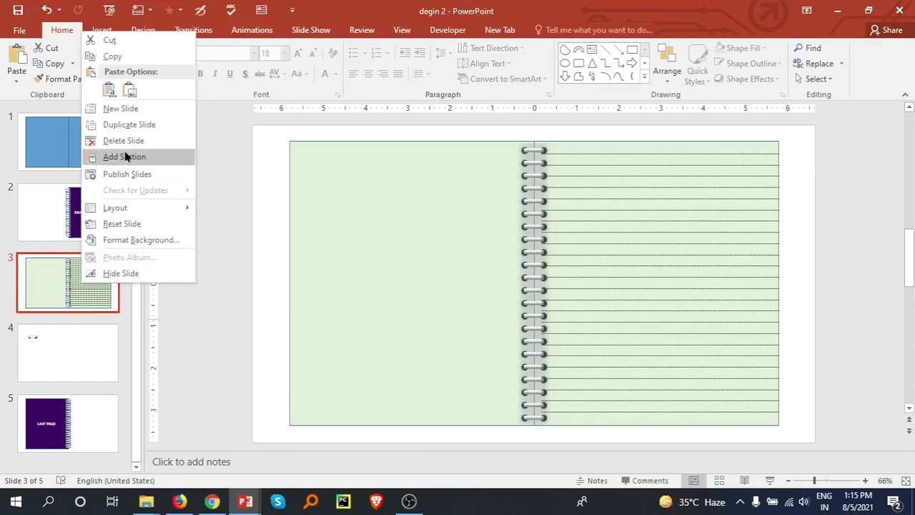
left_click(135, 126)
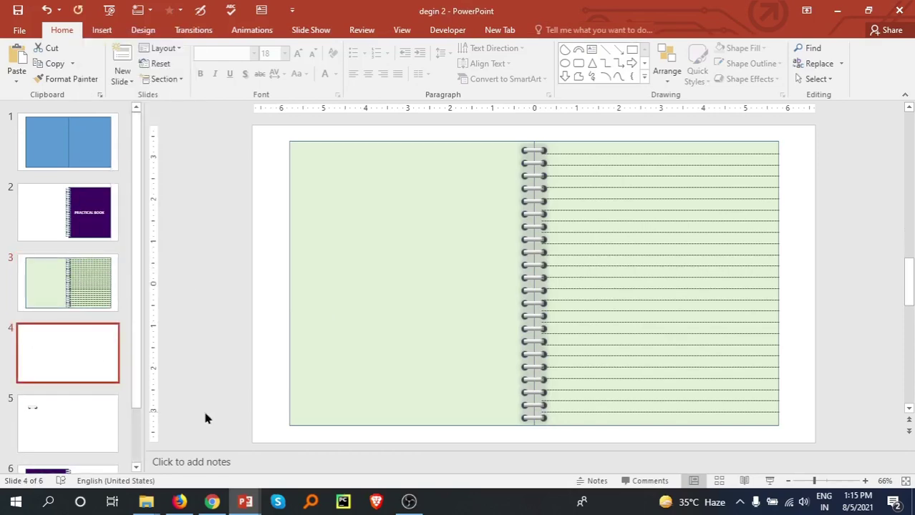
key("ctrl+d")
key("ctrl+d")
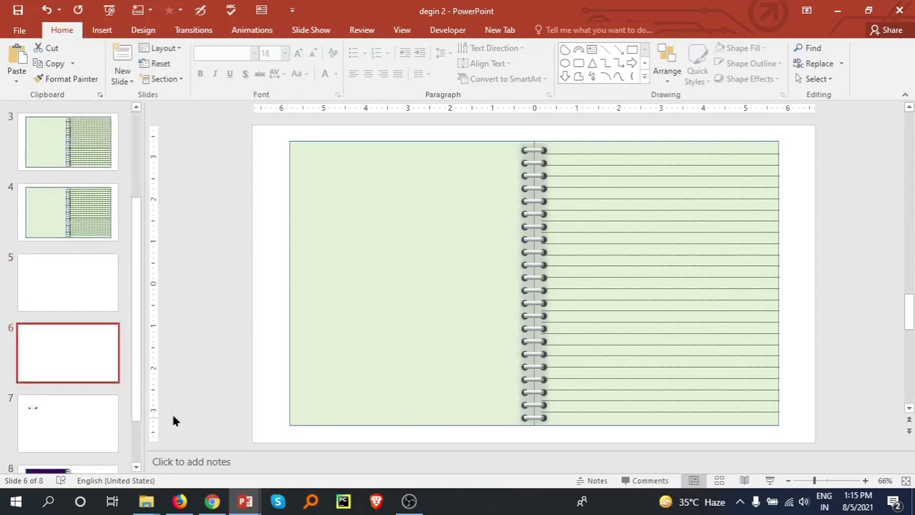
left_click(66, 376)
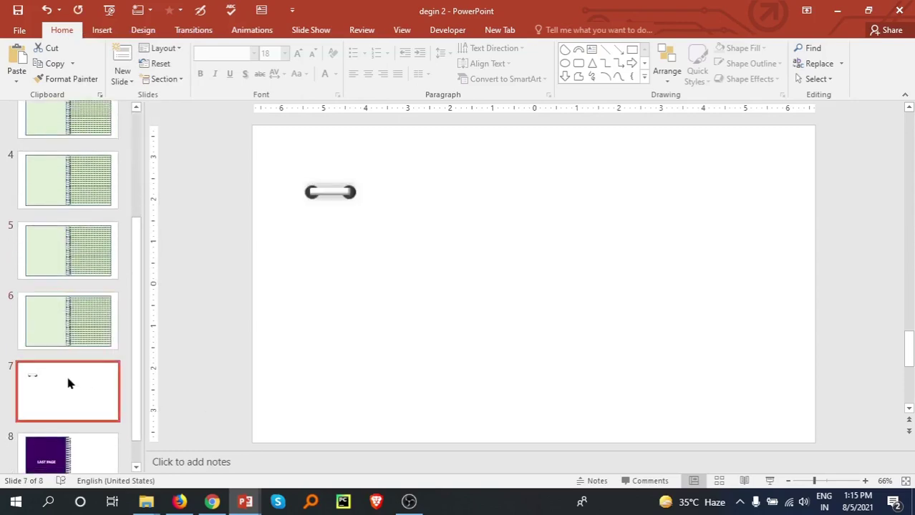
key("Delete")
Review the four ruled notebook slides and the LAST PAGE slide in order
scroll(69, 353, "up", 1)
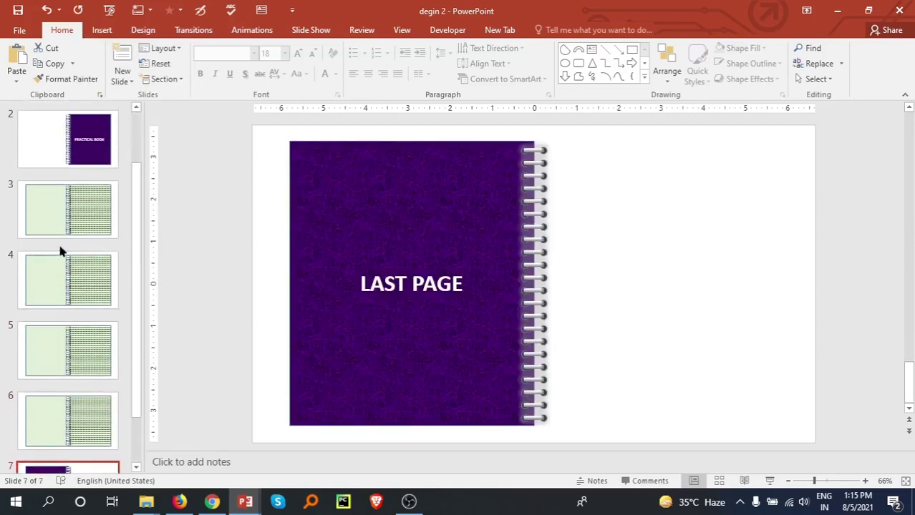
scroll(68, 327, "down", 1)
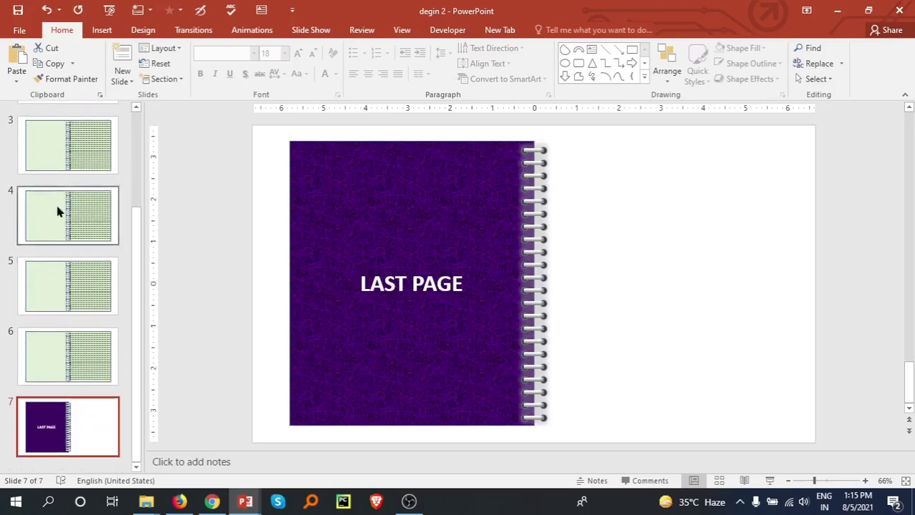
scroll(56, 212, "up", 1)
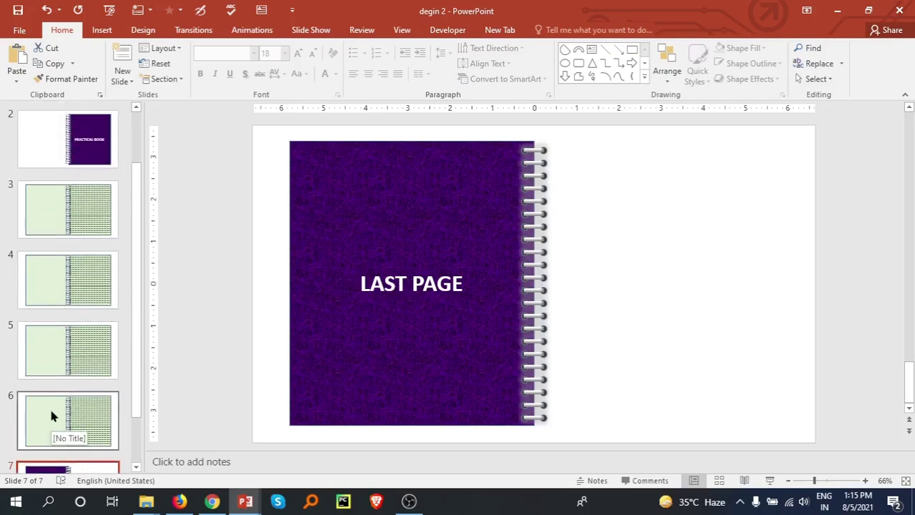
left_click(70, 211)
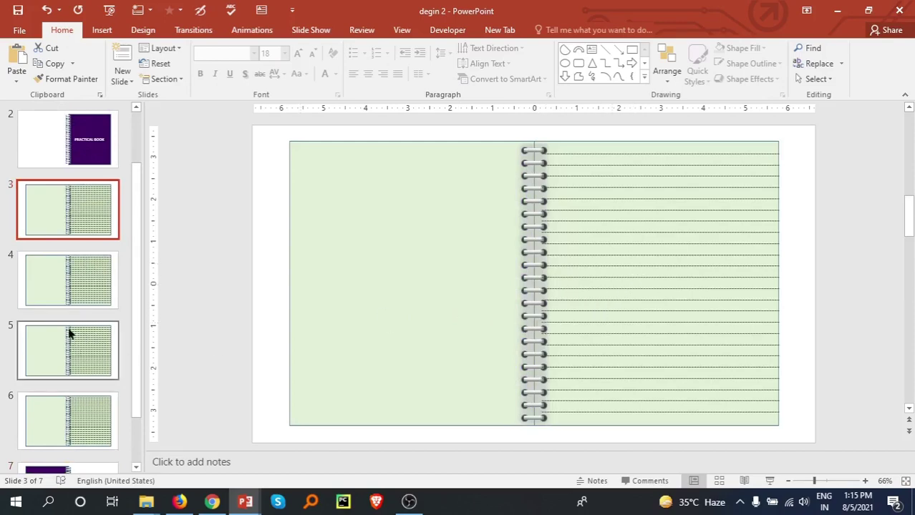
left_click(70, 304)
left_click(59, 358)
left_click(59, 425)
scroll(61, 428, "down", 1)
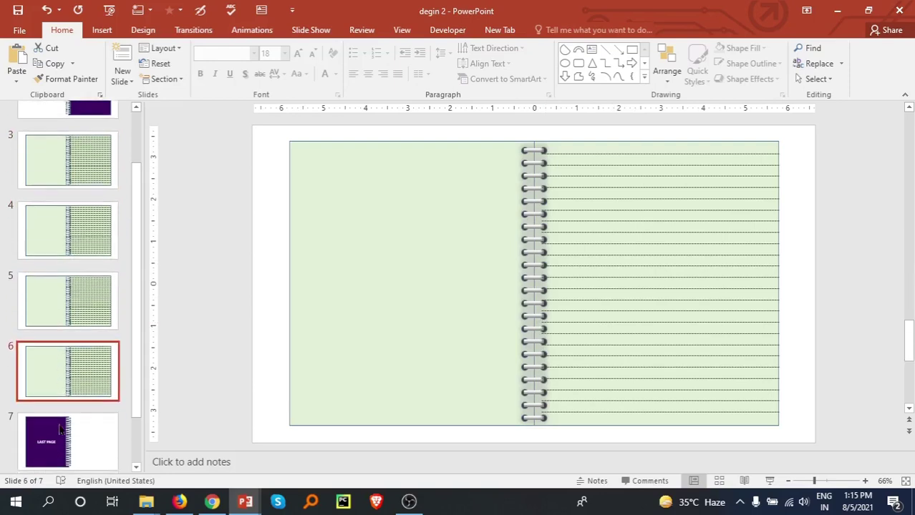
left_click(61, 428)
Delete the first slide with the two plain blue rectangles so the PRACTICAL BOOK cover opens the presentation
scroll(60, 430, "up", 3)
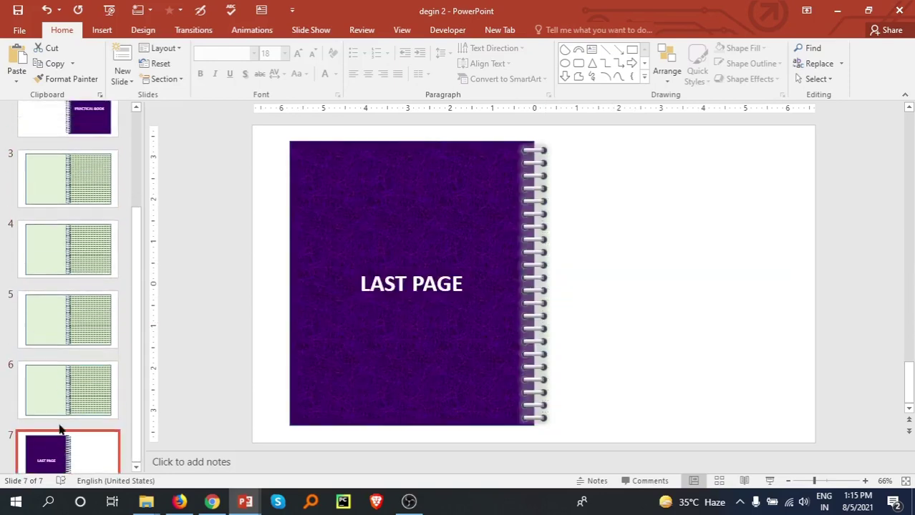
scroll(59, 429, "up", 1)
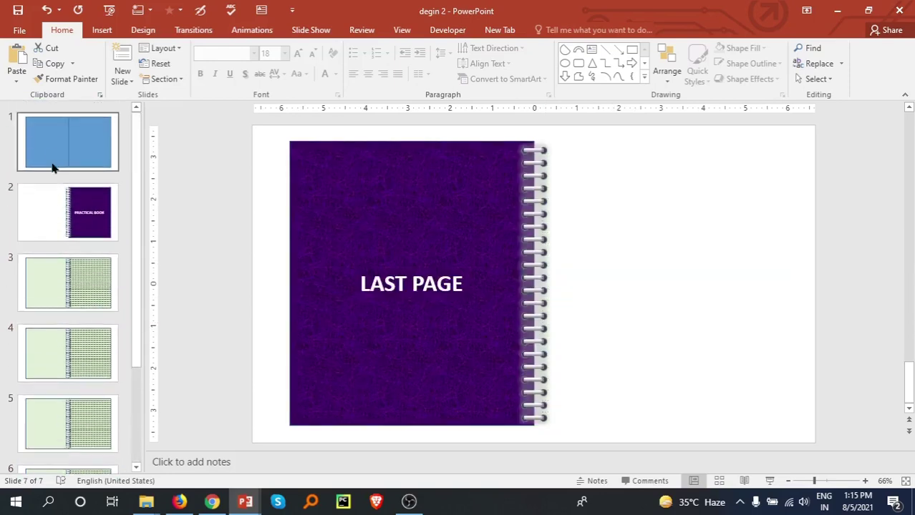
left_click(52, 159)
key("Delete")
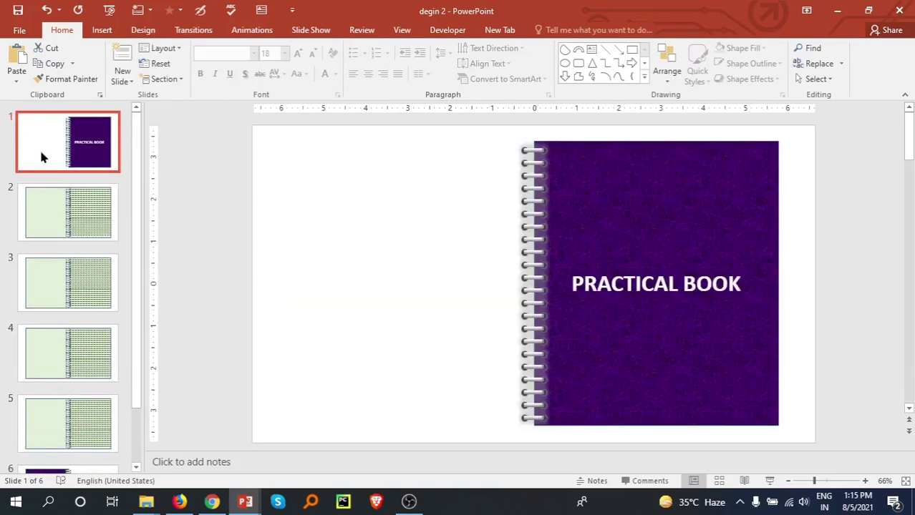
Add the text "Page" inside the blank left page of the notebook on slide 2
left_click(51, 215)
right_click(360, 257)
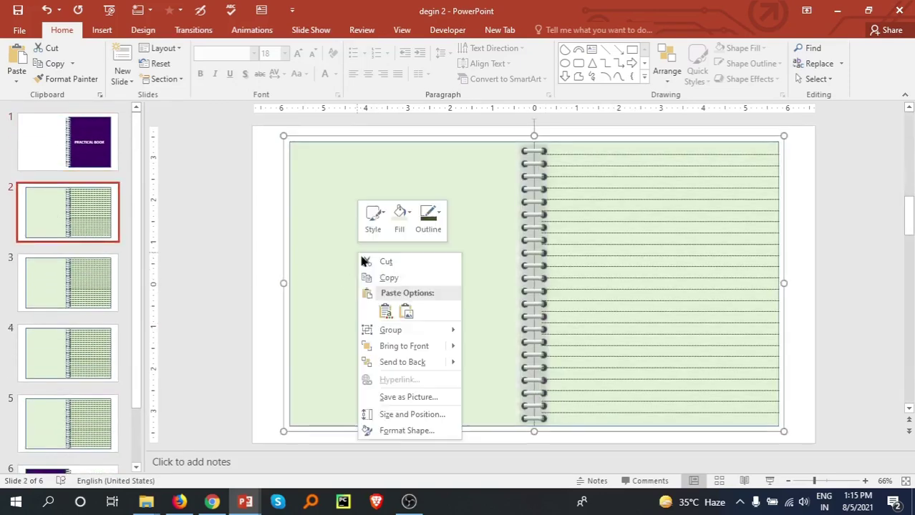
left_click(469, 216)
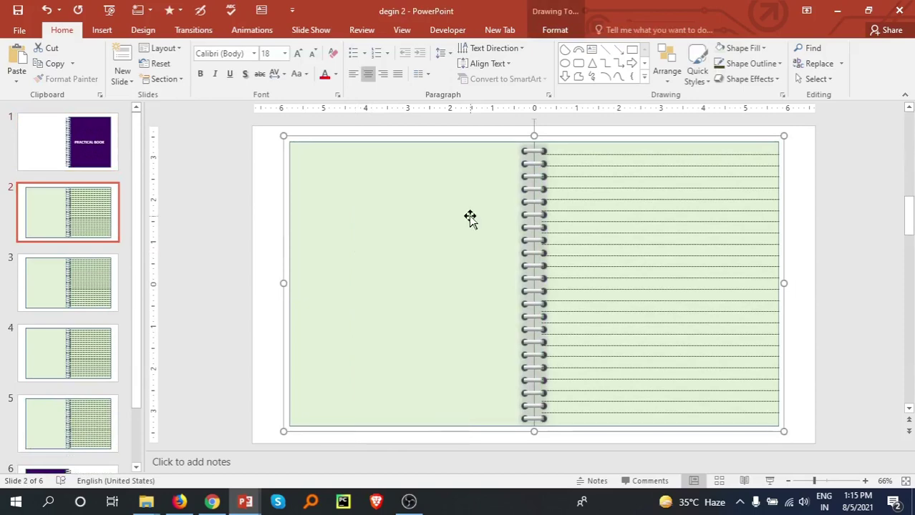
left_click(398, 229)
right_click(397, 228)
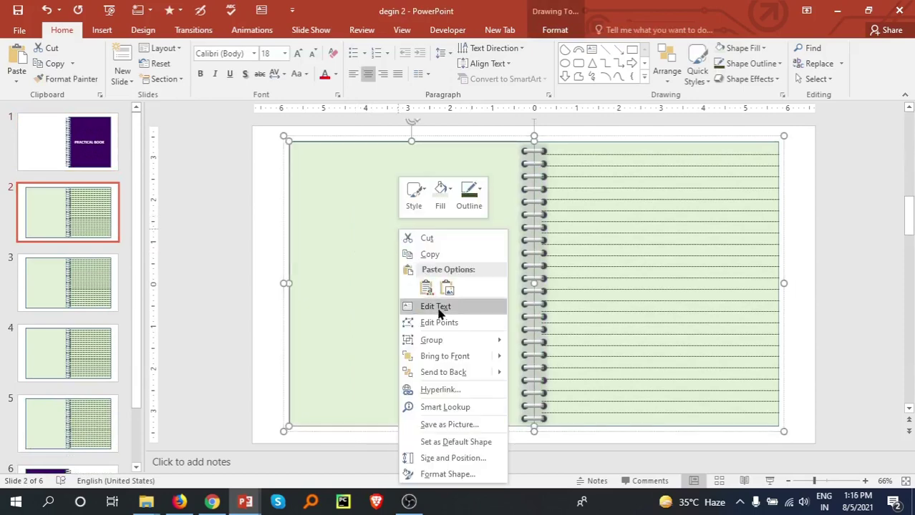
left_click(437, 308)
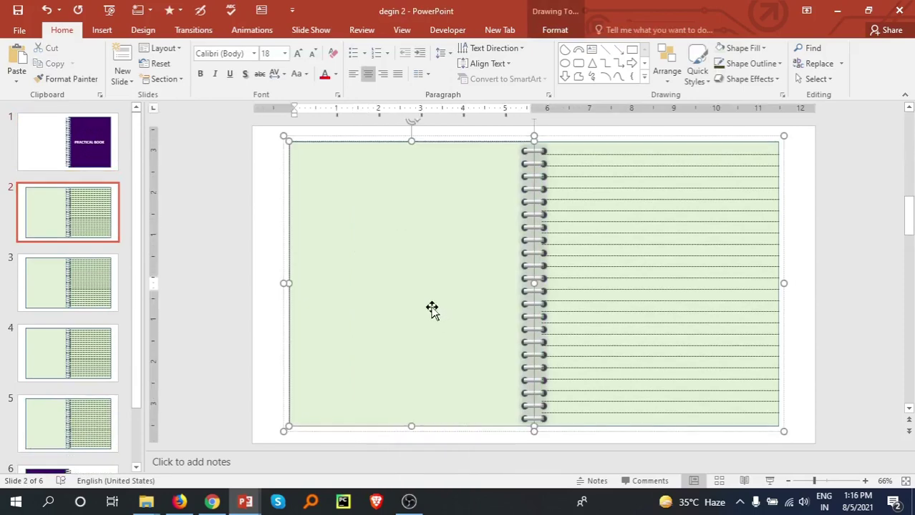
type("Fun")
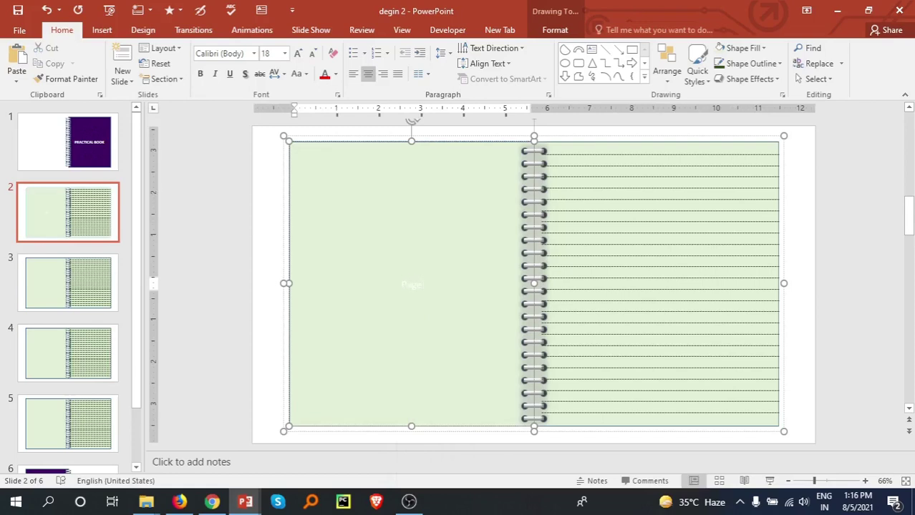
Color the left page's text red and complete it to read "Page 1"
key("ctrl+a")
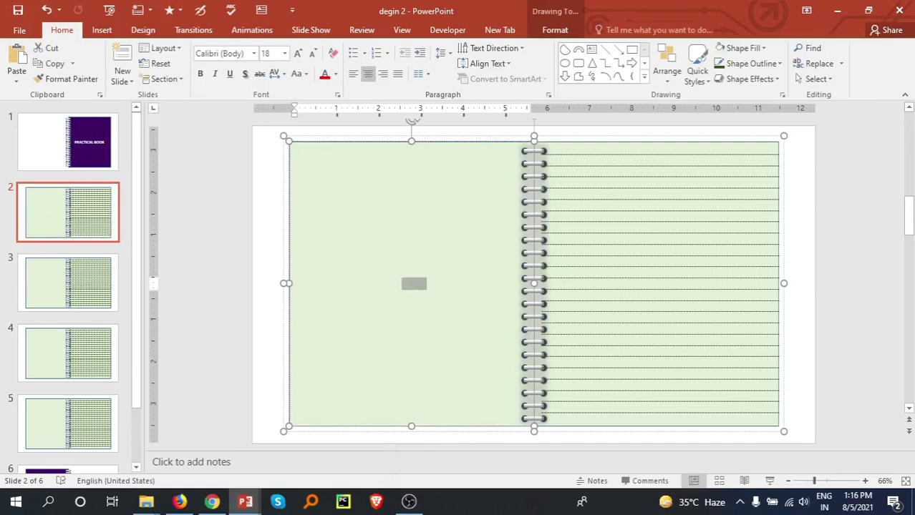
left_click(324, 77)
left_click(421, 287)
type("1")
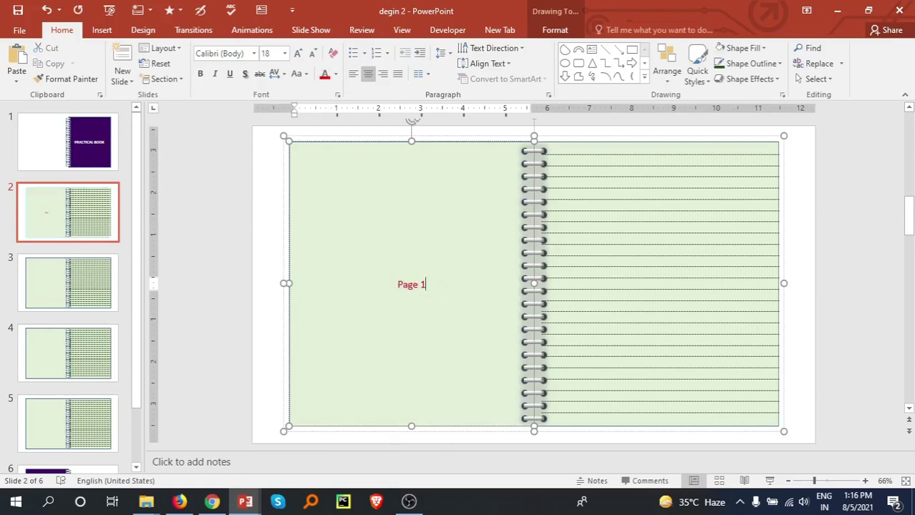
Set the font size of the "Page 1" label on slide 2 to 40
triple_click(429, 300)
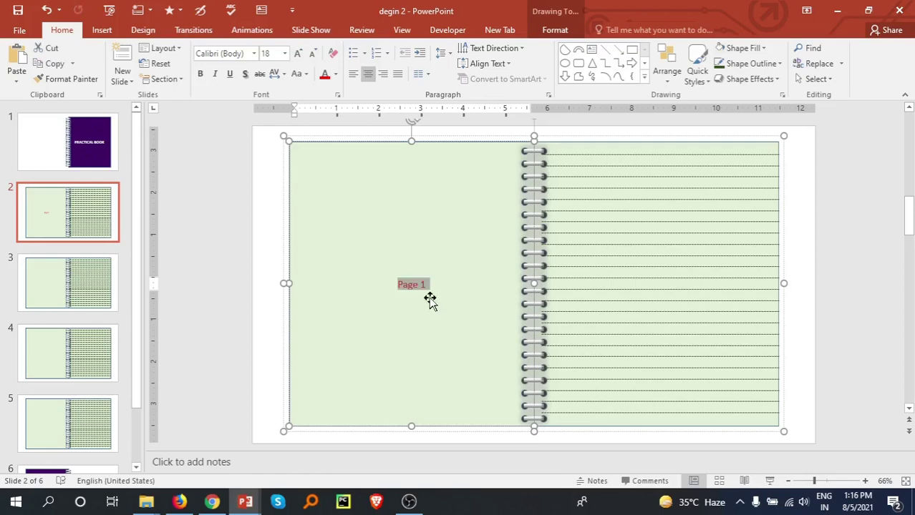
left_click(285, 54)
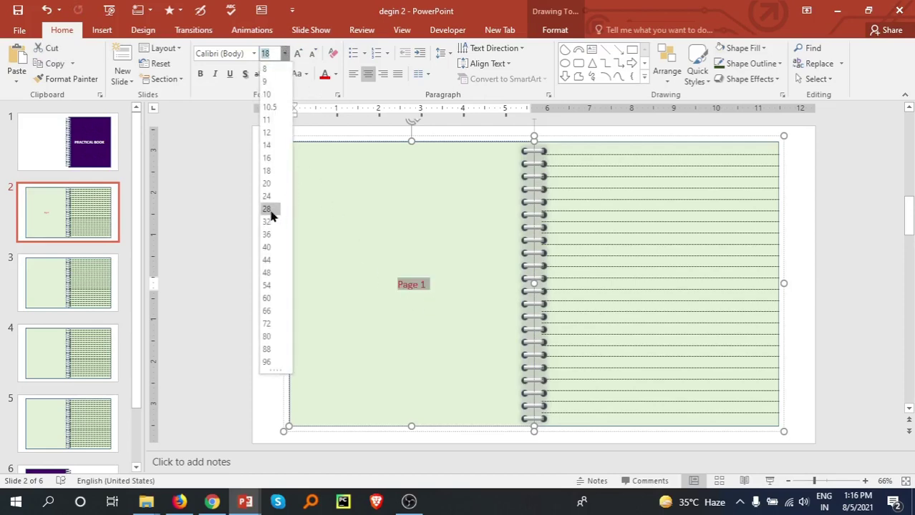
left_click(266, 247)
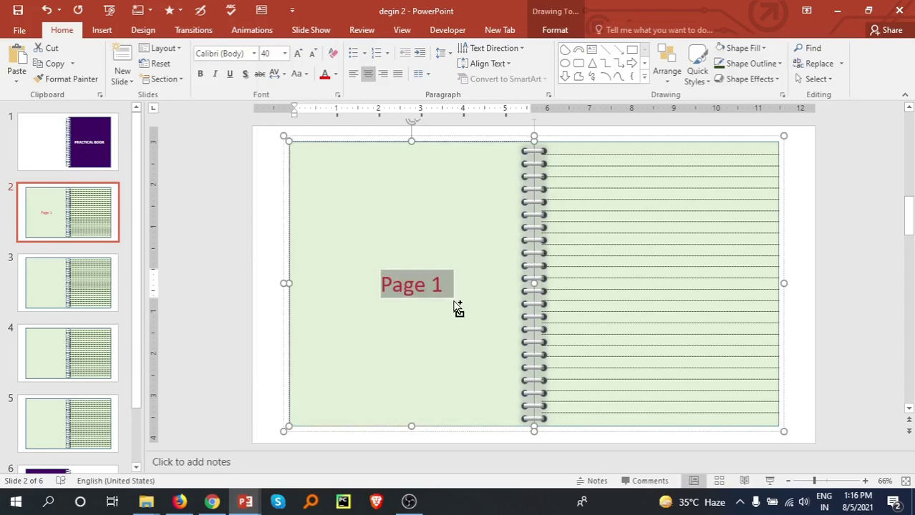
Paste the red "Page 1" label as text inside the blank left page of the notebook on slide 3
left_click(80, 287)
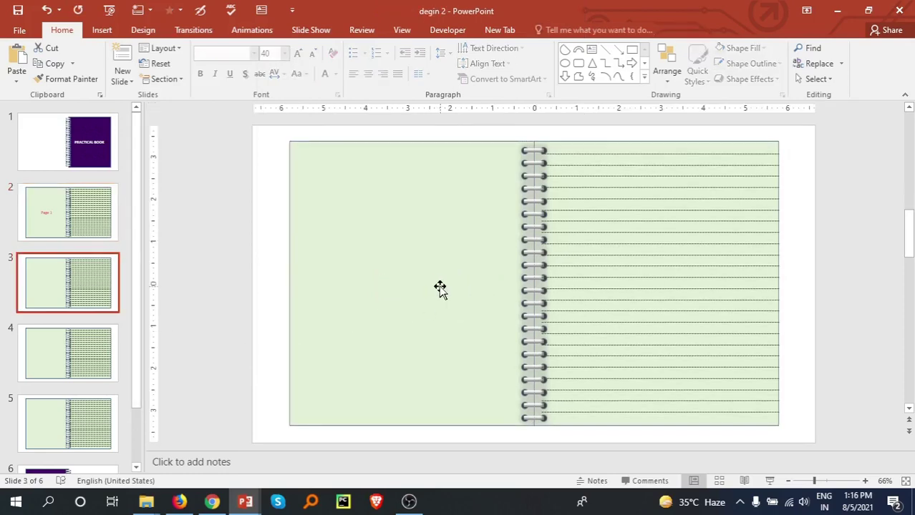
left_click(414, 283)
right_click(413, 280)
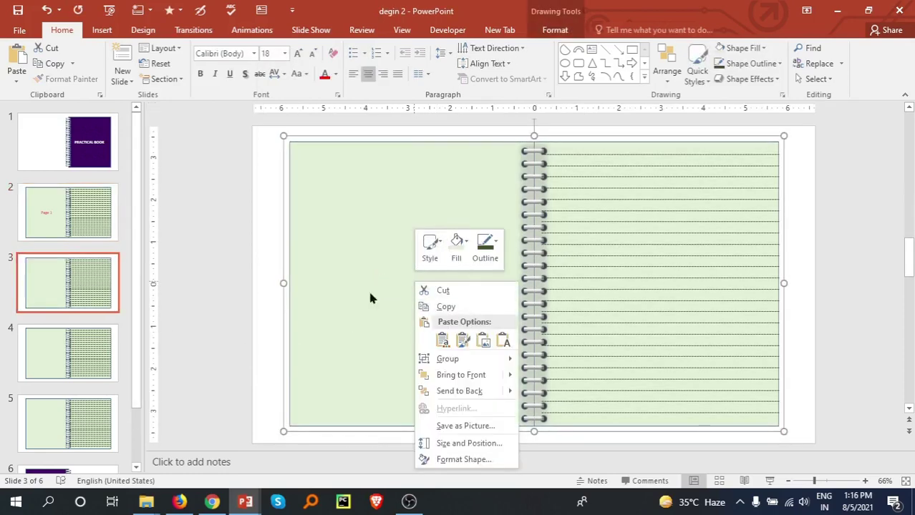
left_click(318, 238)
right_click(319, 238)
left_click(393, 263)
left_click(457, 245, "shift")
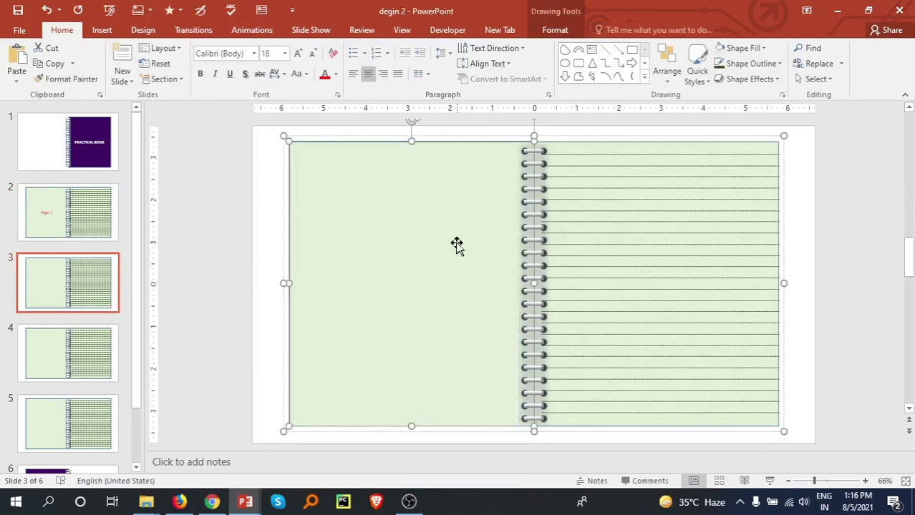
right_click(457, 243)
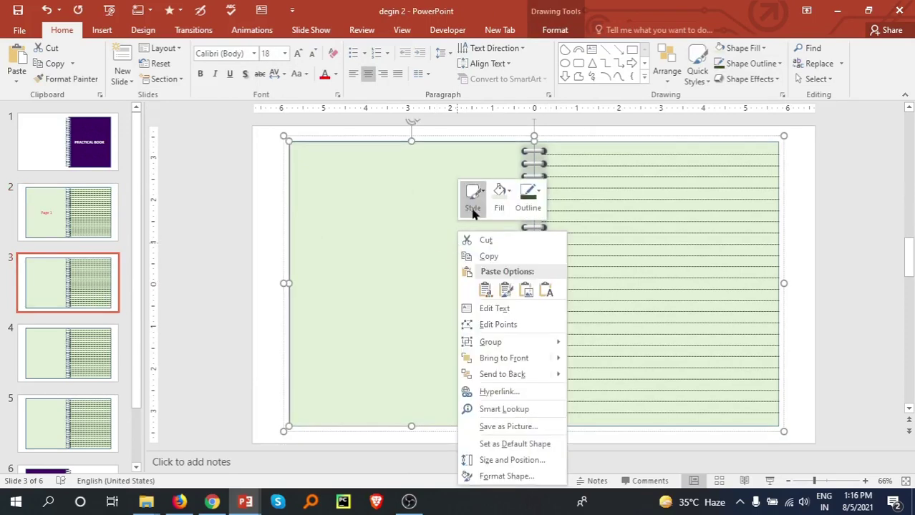
left_click(499, 307)
key("ctrl+v")
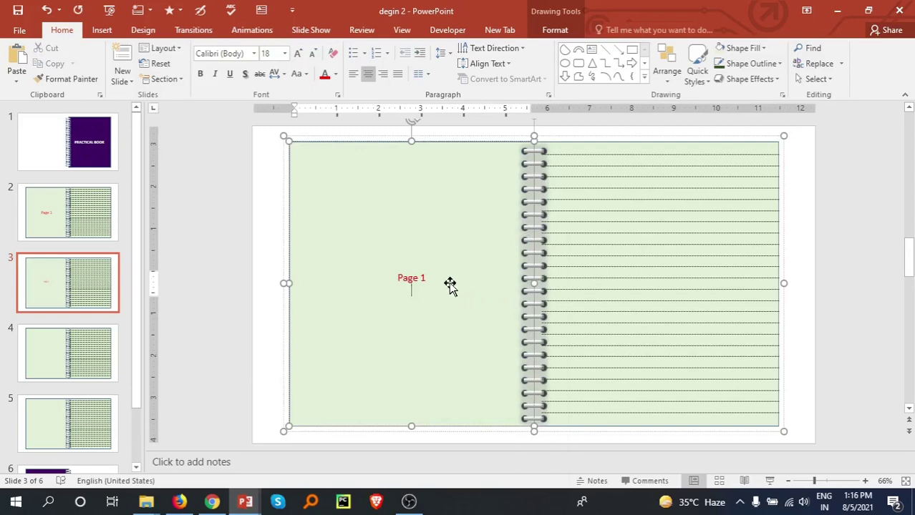
Change the pasted label on slide 3 to "Page 2" and make it bold
key("BackSpace")
key("BackSpace")
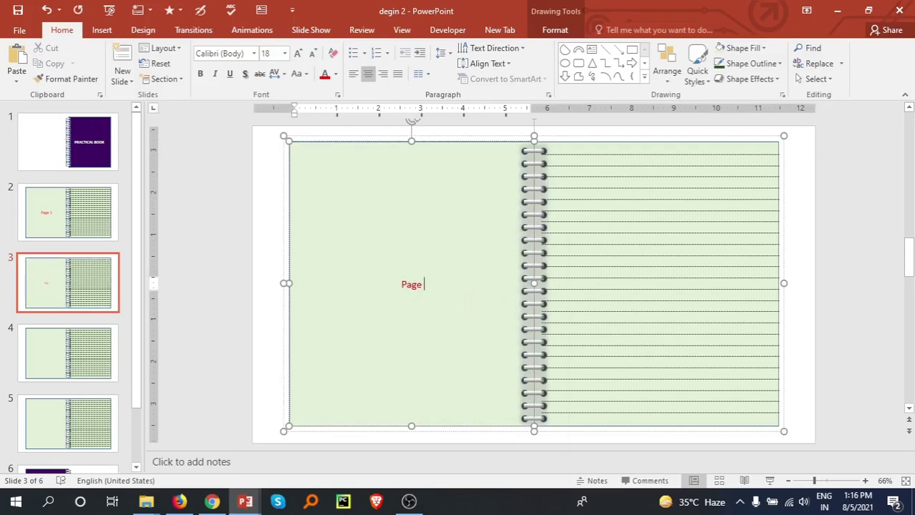
type("2")
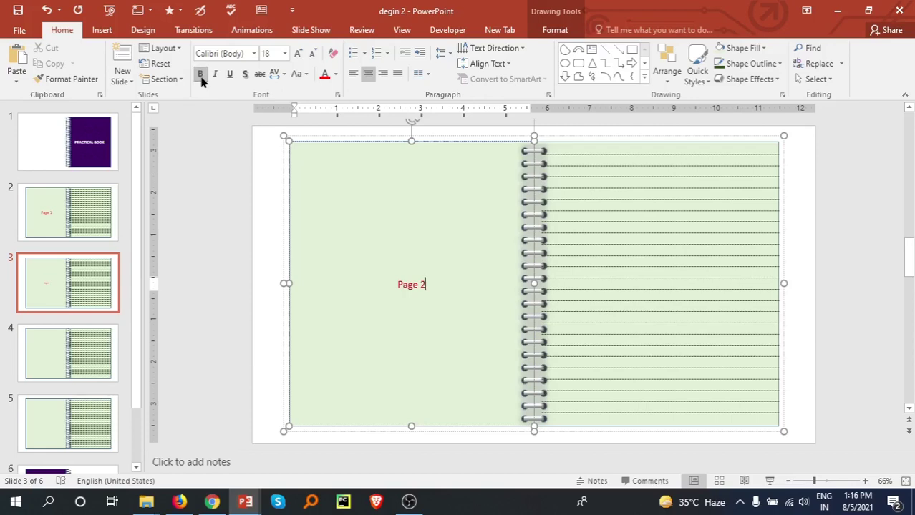
triple_click(417, 302)
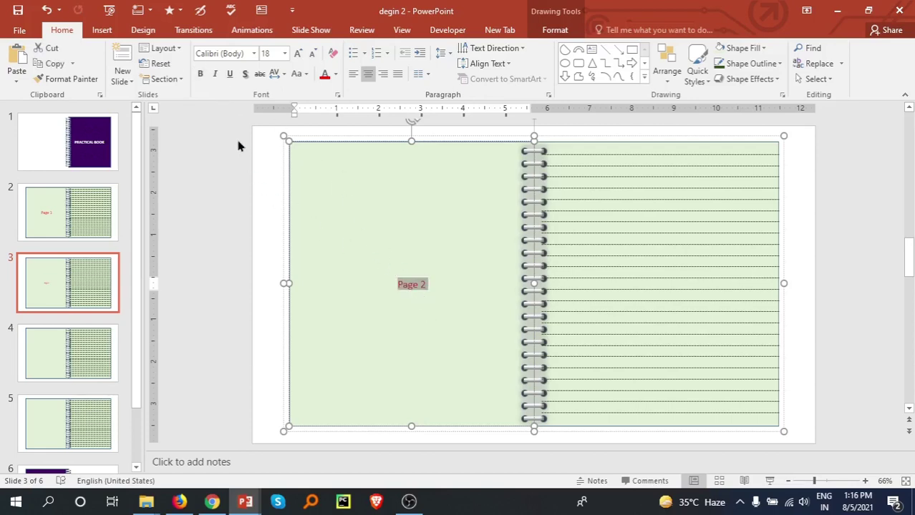
left_click(201, 74)
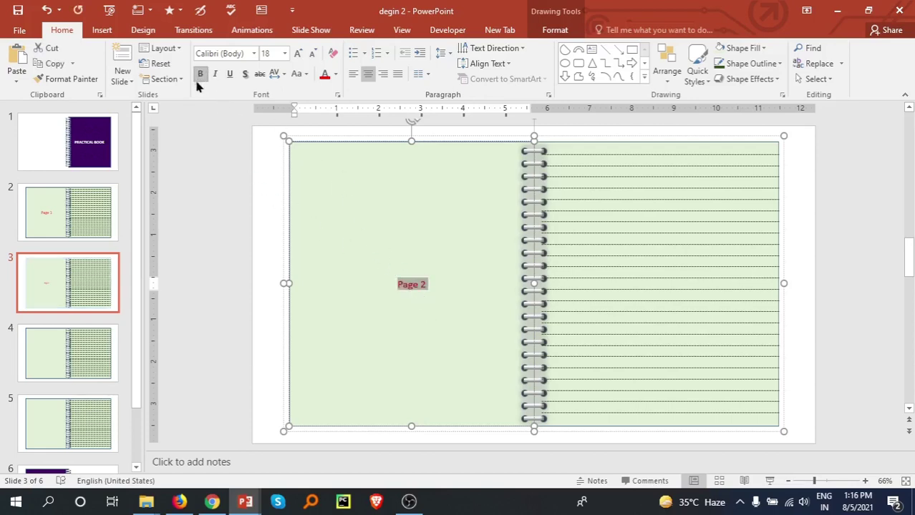
Paste the red "Page 1" label as text inside the blank left page of the notebook on slide 4
left_click(60, 351)
right_click(398, 260)
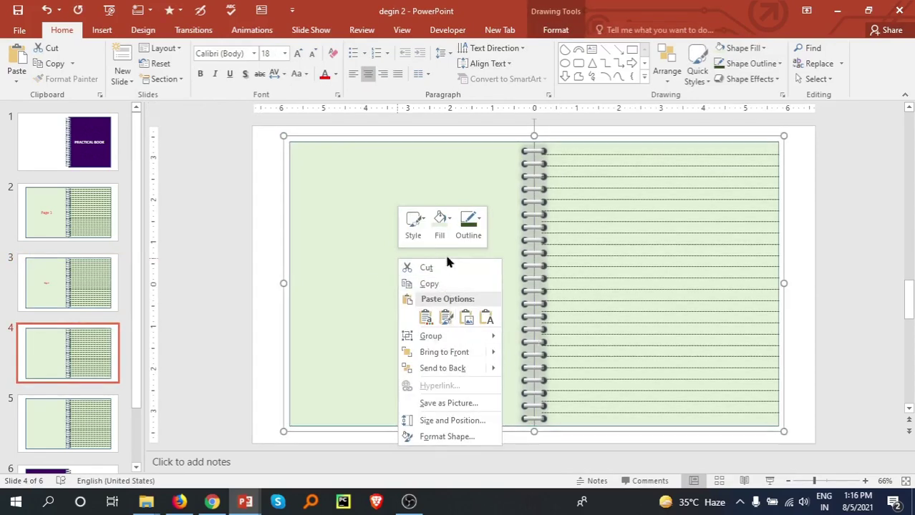
left_click(433, 285)
left_click(344, 272)
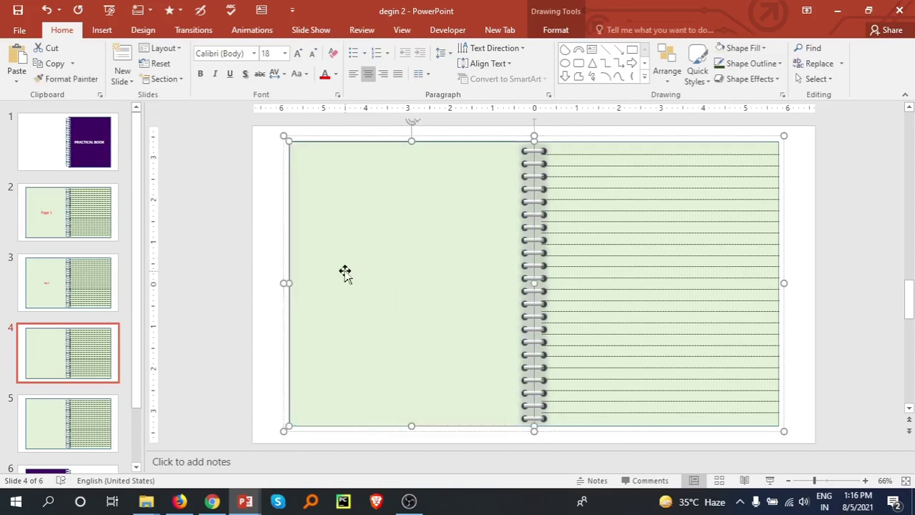
right_click(344, 273)
left_click(418, 94)
type("P")
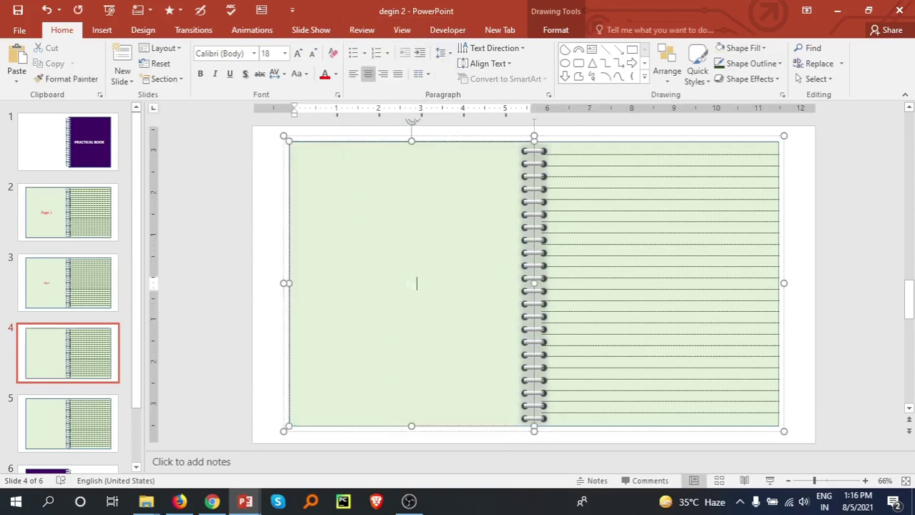
type("gae")
key("ctrl+a")
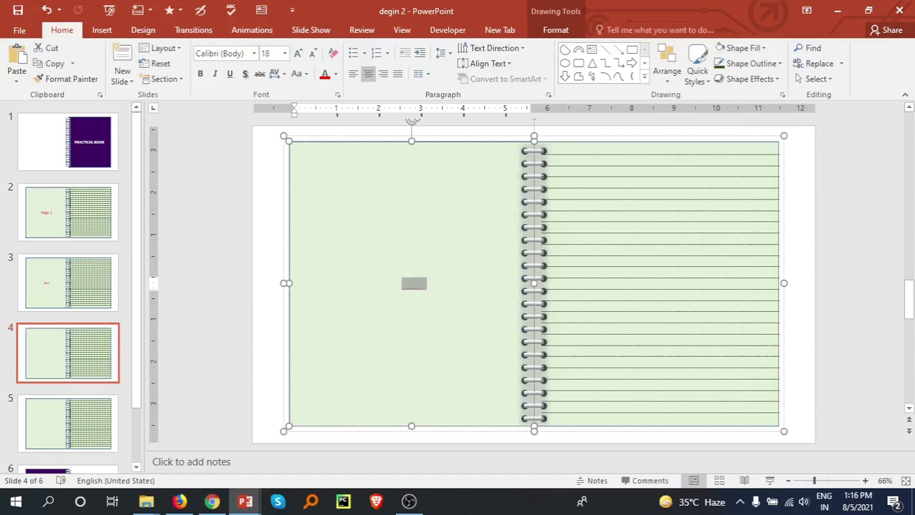
key("ctrl+v")
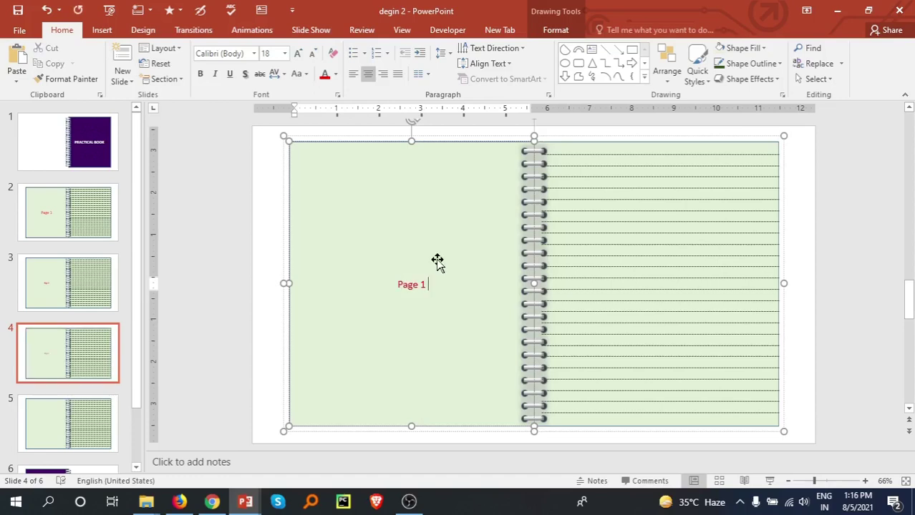
Change the pasted label on slide 4 to "Page 3" and make it bold
key("BackSpace")
key("ctrl+a")
left_click(201, 74)
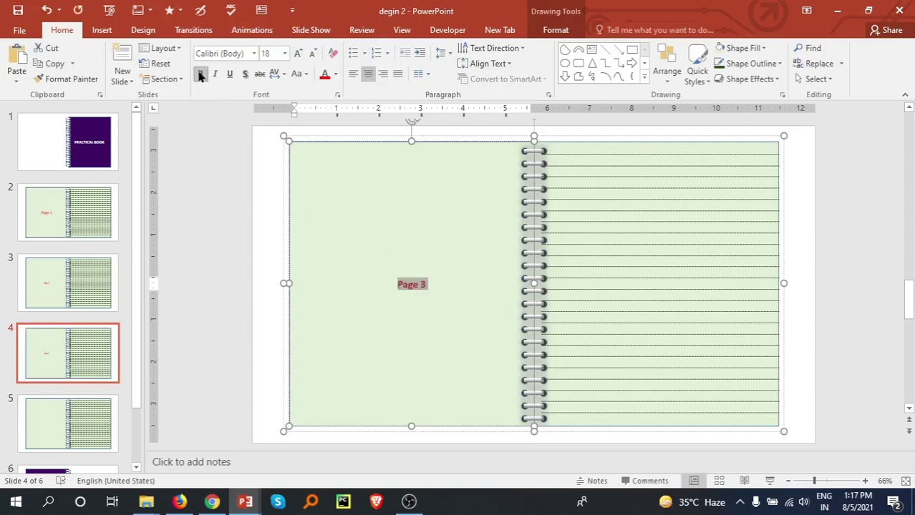
Undo the bold formatting of the "Page 3" label on slide 4
left_click(108, 360)
scroll(79, 394, "down", 1)
scroll(78, 394, "down", 1)
left_click(49, 358)
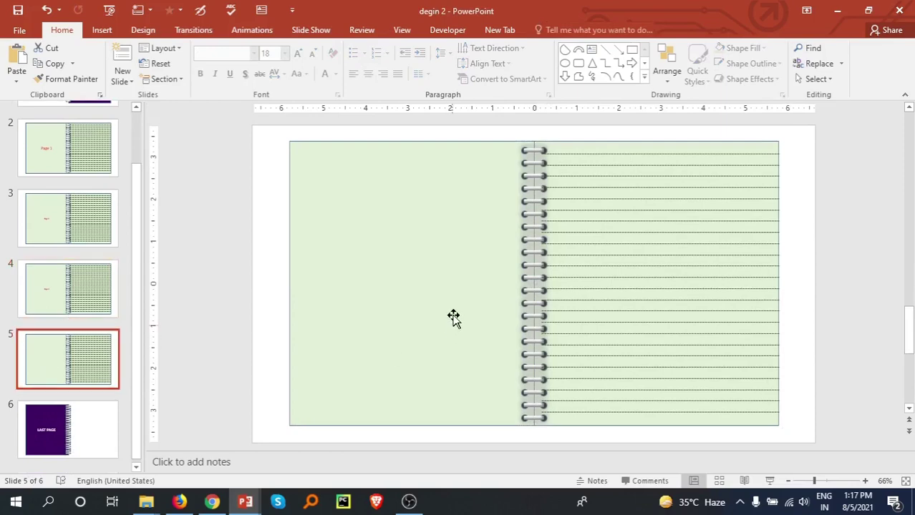
right_click(418, 283)
left_click(345, 300)
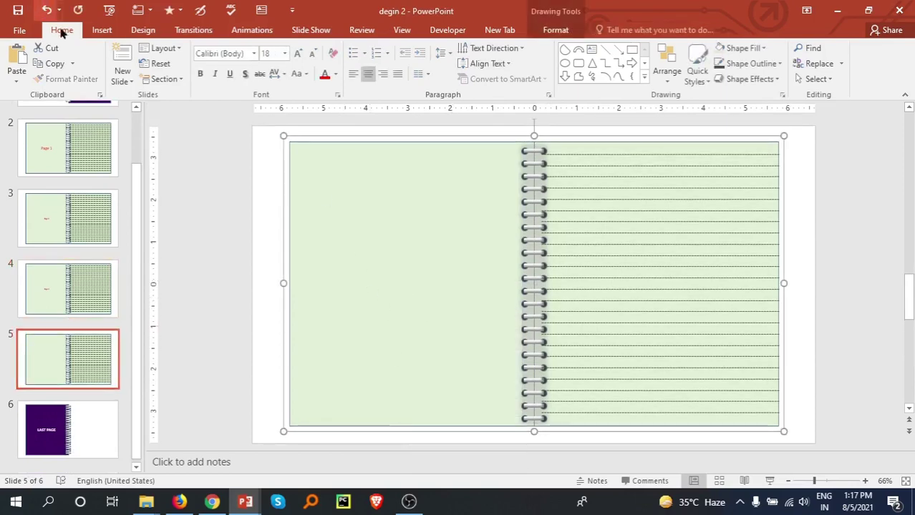
left_click(46, 10)
right_click(417, 231)
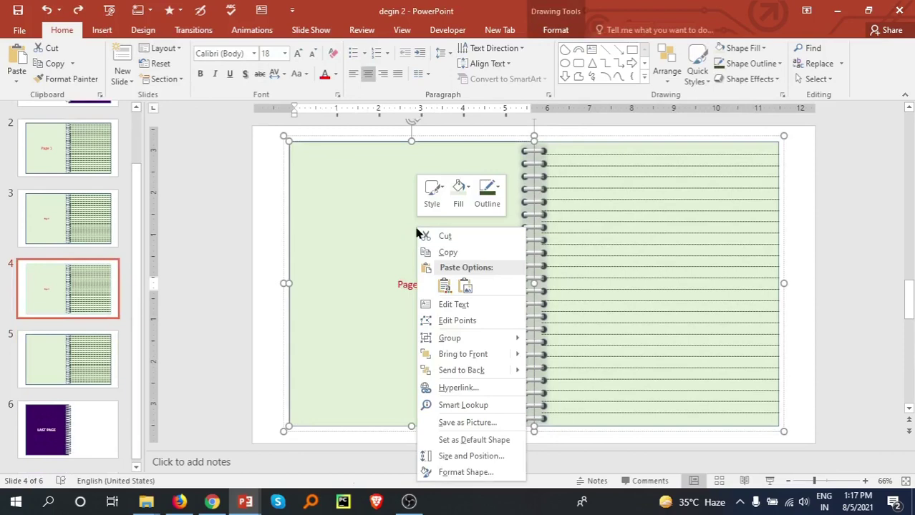
Open the blank left page of the notebook on slide 5 for text editing
left_click(70, 384)
left_click(35, 368)
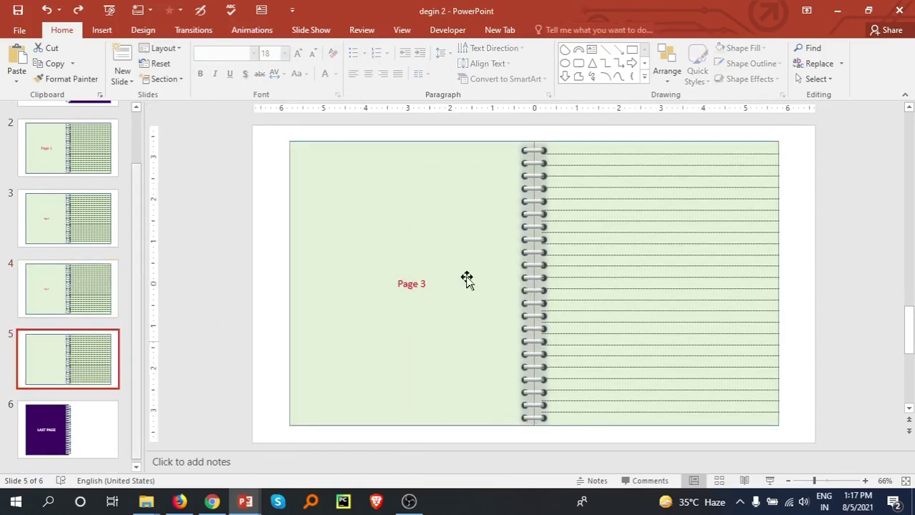
right_click(433, 272)
left_click(418, 275)
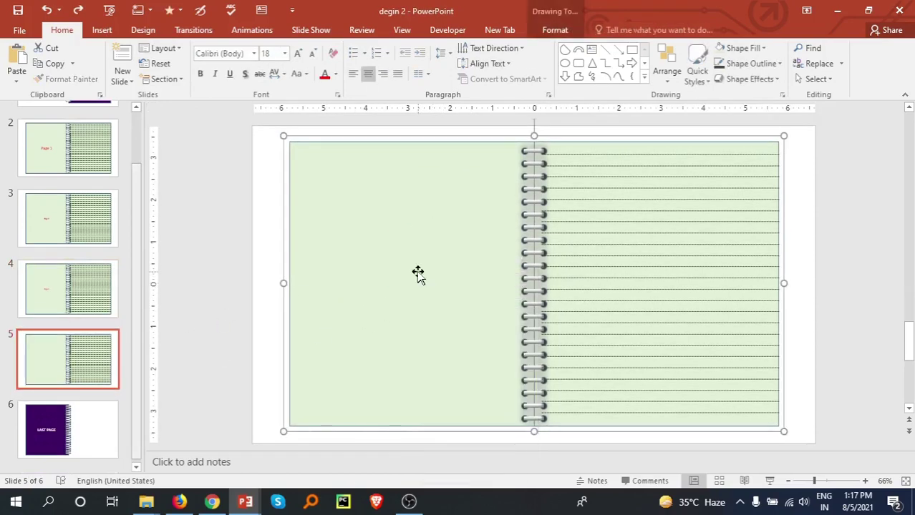
left_click(418, 274)
right_click(418, 275)
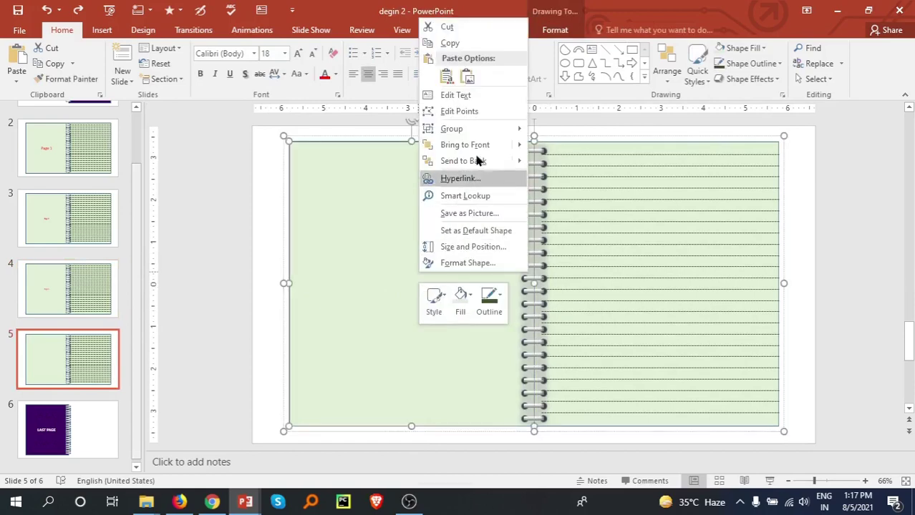
left_click(478, 101)
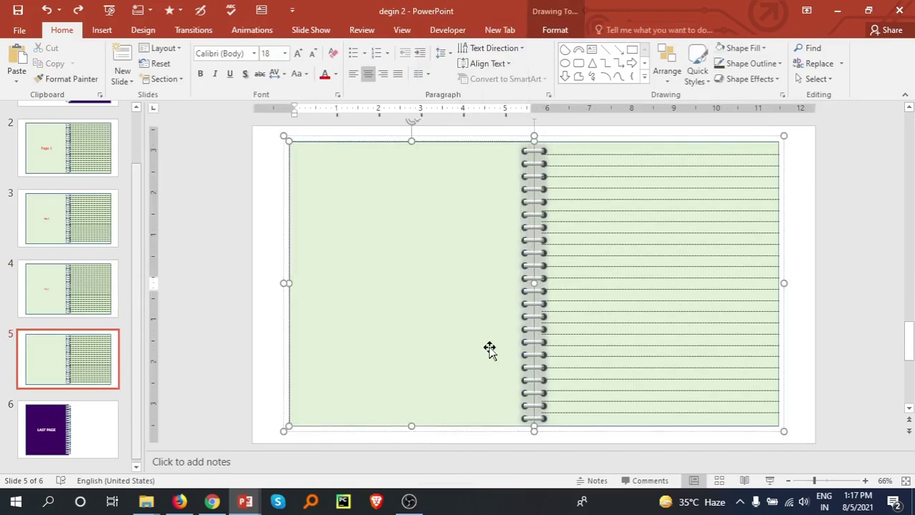
Try pasting the copied page shapes on slide 5 and undo the paste
key("Delete")
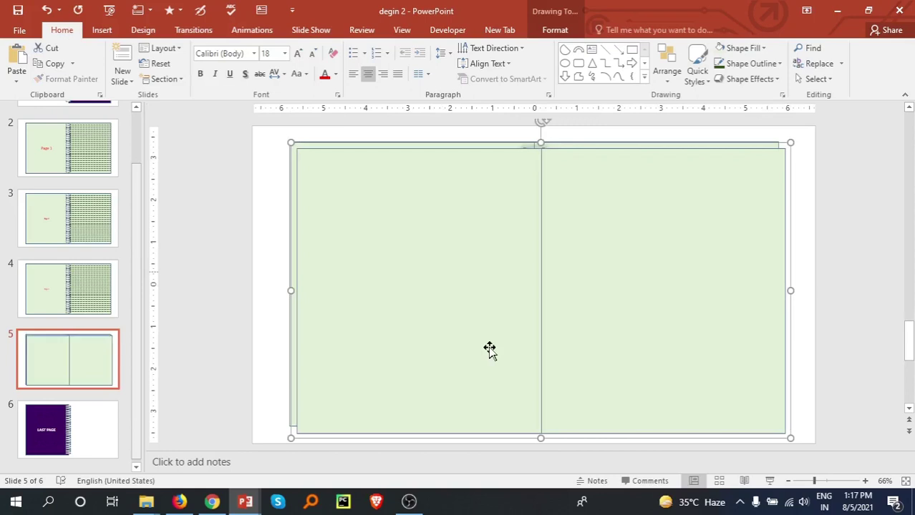
left_click(47, 11)
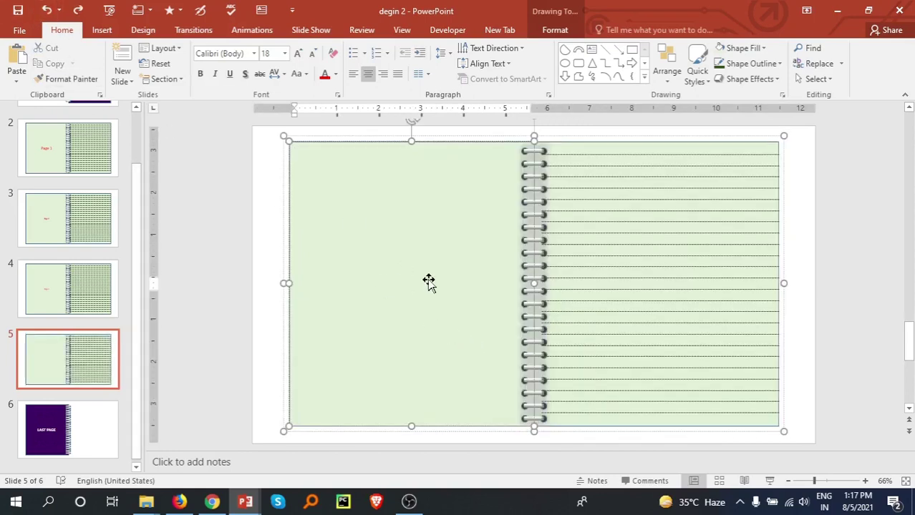
Enter "Page 4" in the left page of the notebook on slide 5 and color the text red
left_click(428, 281)
type("Page 4")
key("ctrl+a")
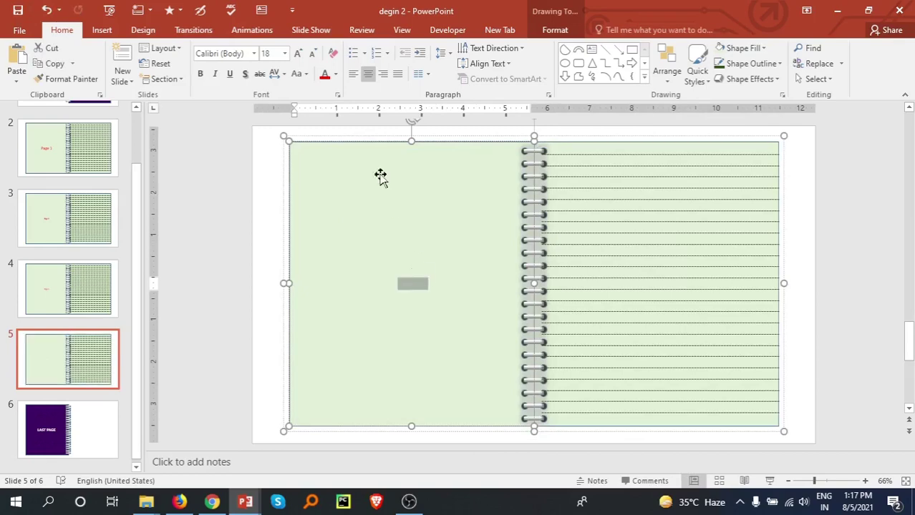
key("ctrl+v")
Set the "Page 4" label's font size to 32 and make it bold
left_click(284, 53)
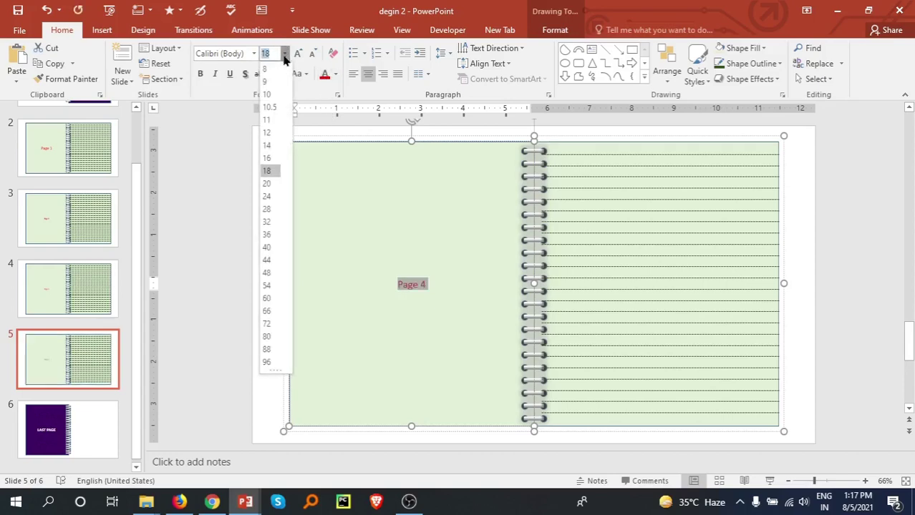
left_click(272, 221)
left_click(202, 75)
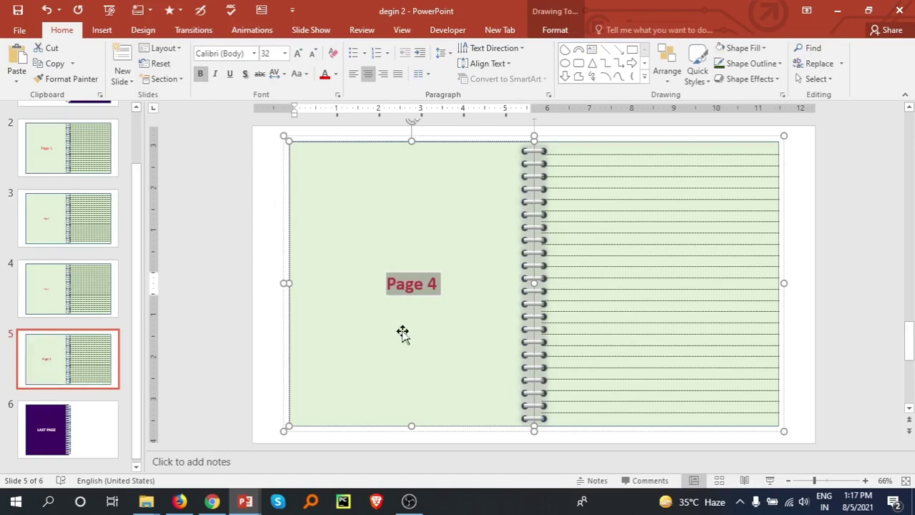
Select slides 2 through 6 together, leaving out the front cover slide
scroll(178, 362, "up", 4)
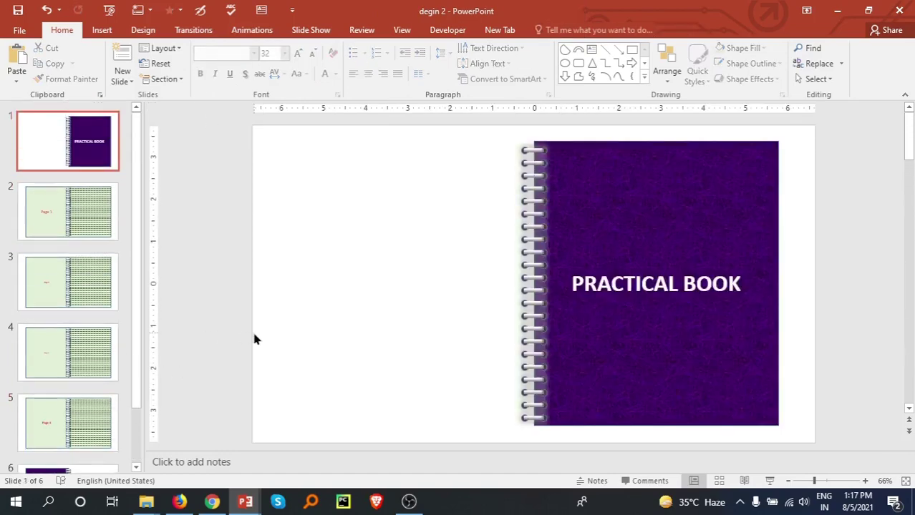
scroll(67, 385, "up", 2)
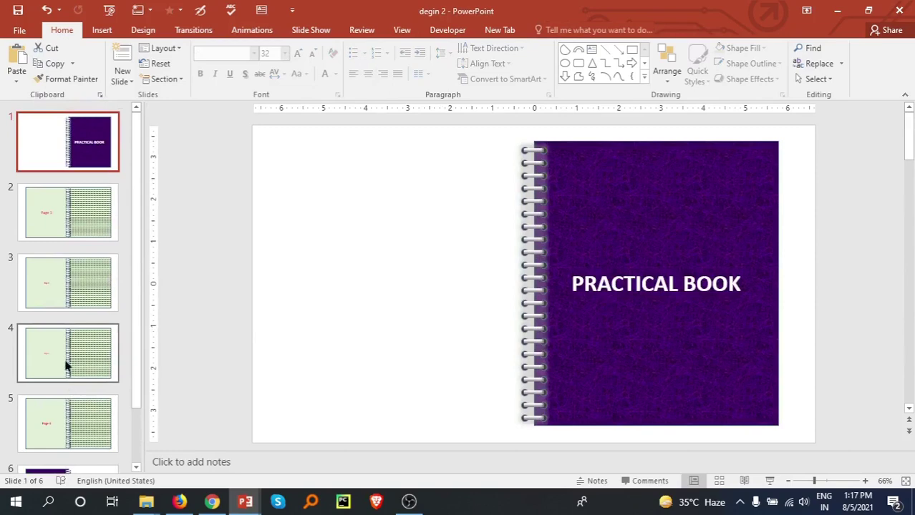
left_click(46, 239)
left_click(63, 301)
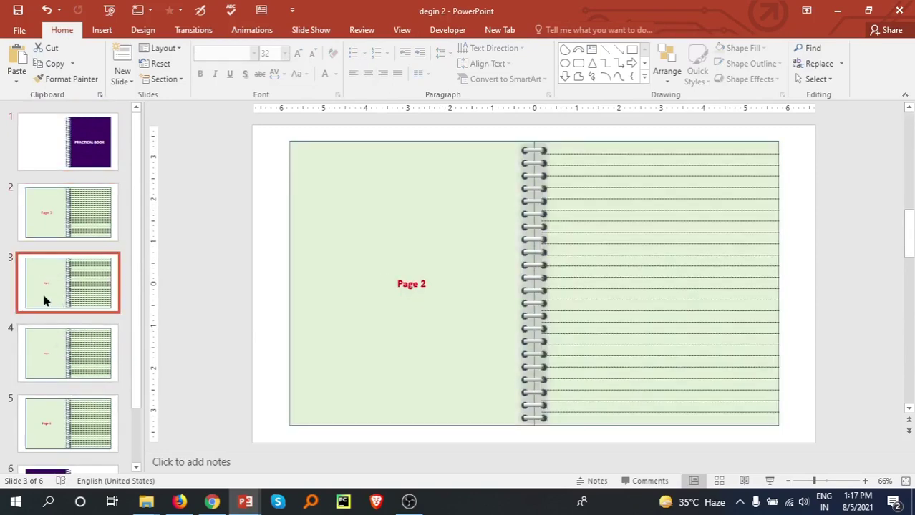
key("ctrl+a")
scroll(43, 293, "up", 2)
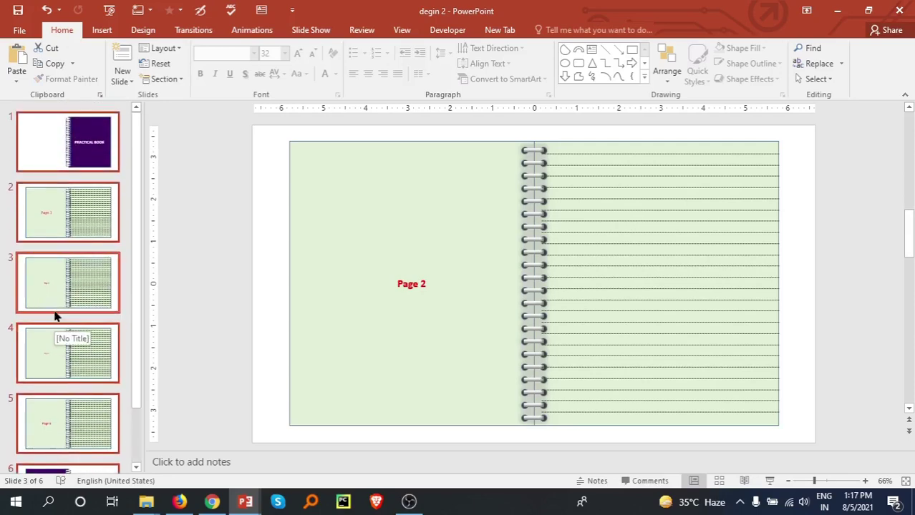
left_click(64, 156, "ctrl")
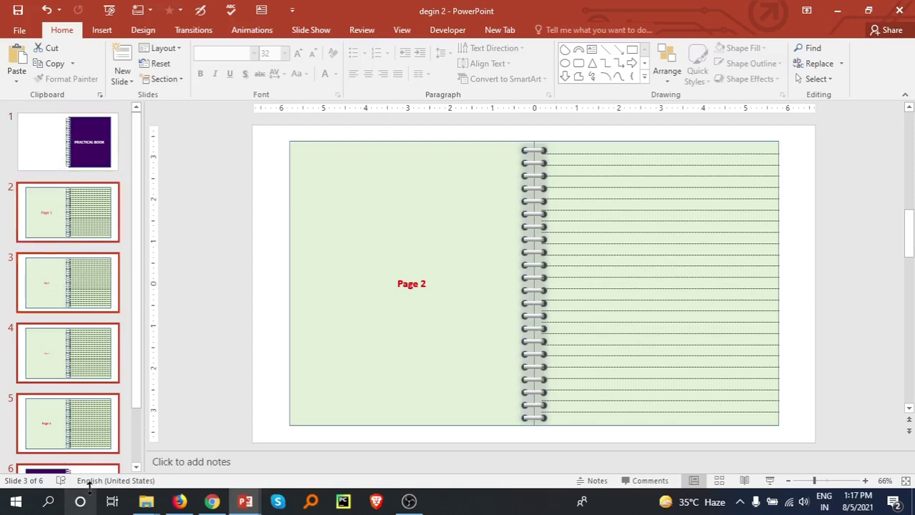
scroll(82, 363, "down", 2)
scroll(82, 364, "up", 2)
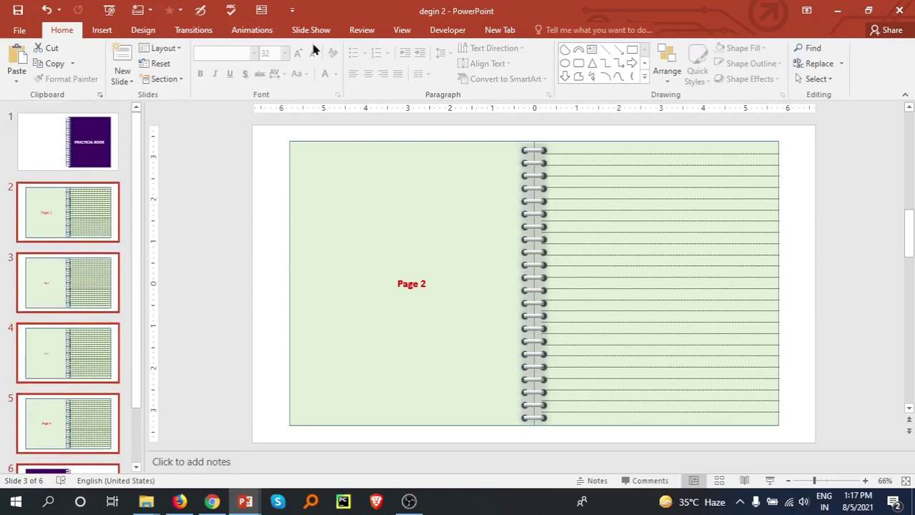
Apply the Page Curl transition to the selected slides 2 through 6
left_click(197, 31)
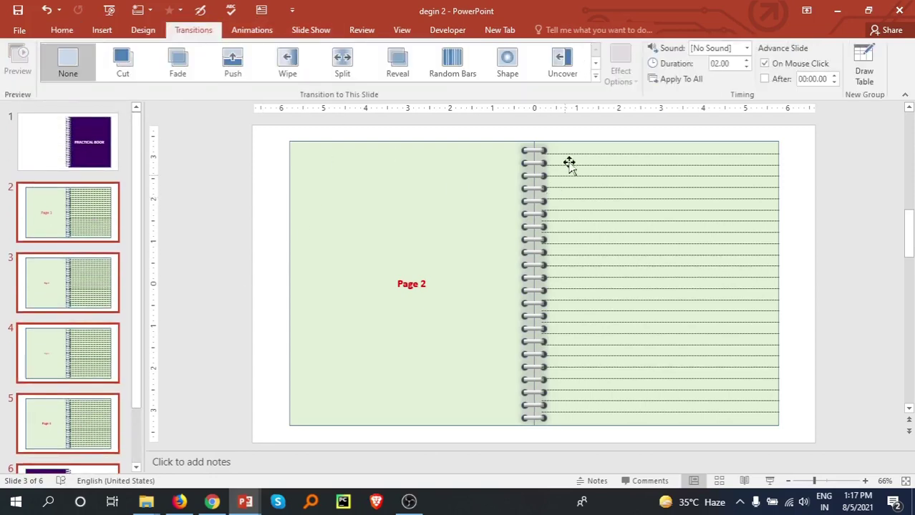
left_click(594, 76)
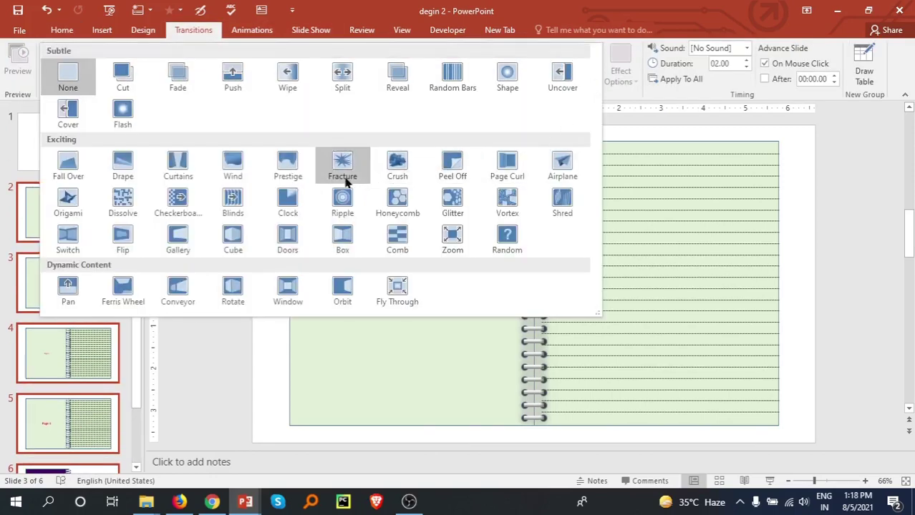
left_click(507, 166)
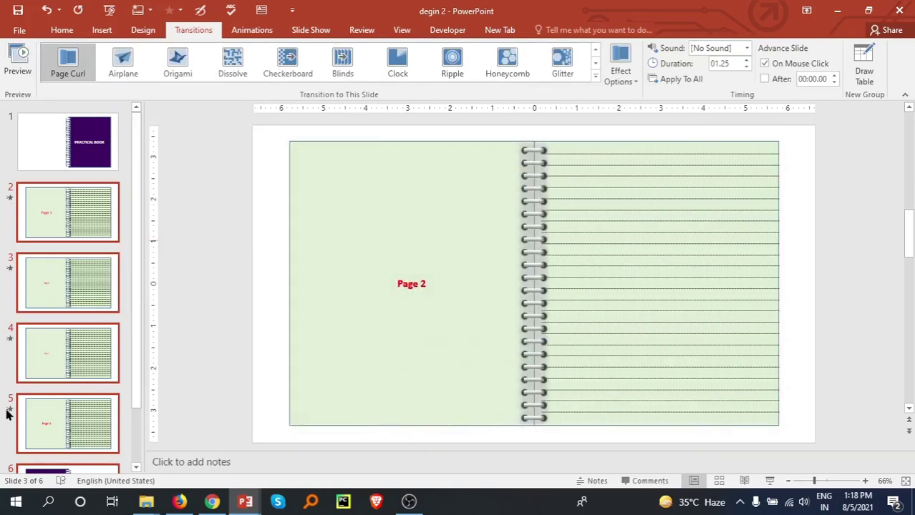
Check the slide thumbnails for transition markers and start the slide show from the front cover
scroll(7, 411, "down", 2)
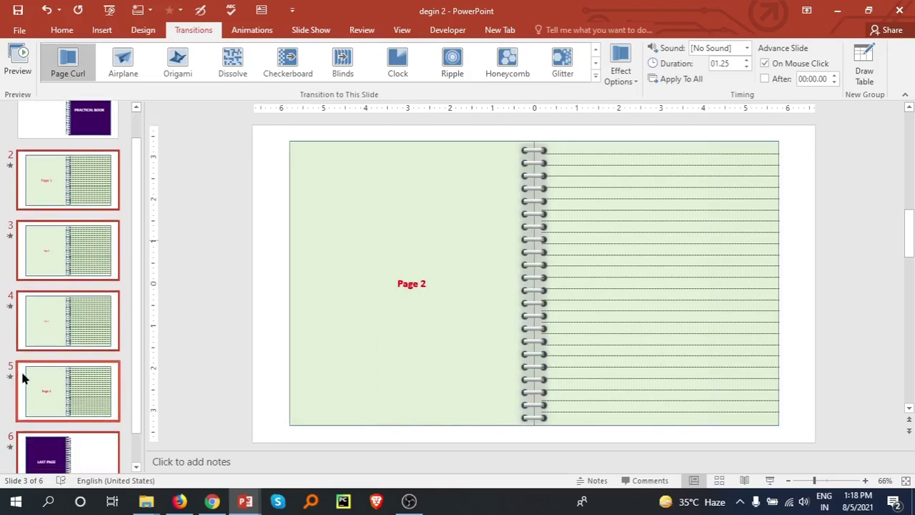
scroll(22, 358, "up", 2)
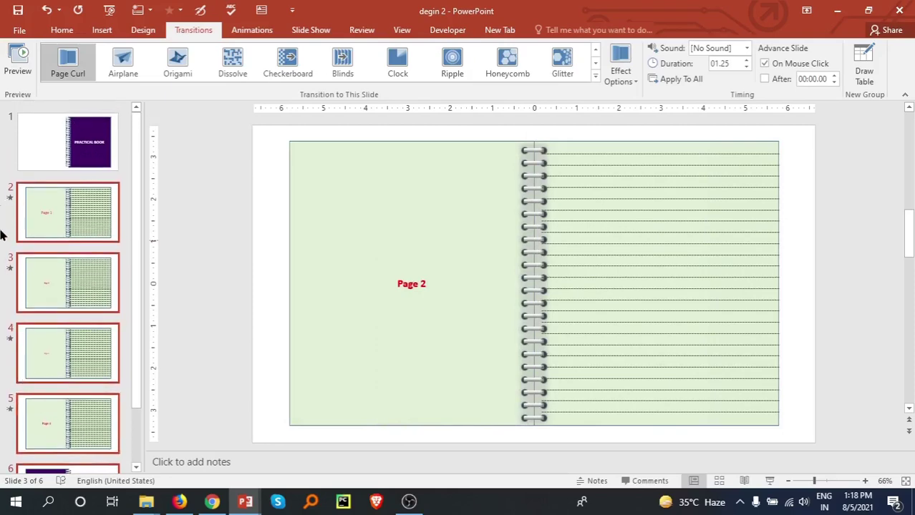
scroll(2, 286, "down", 2)
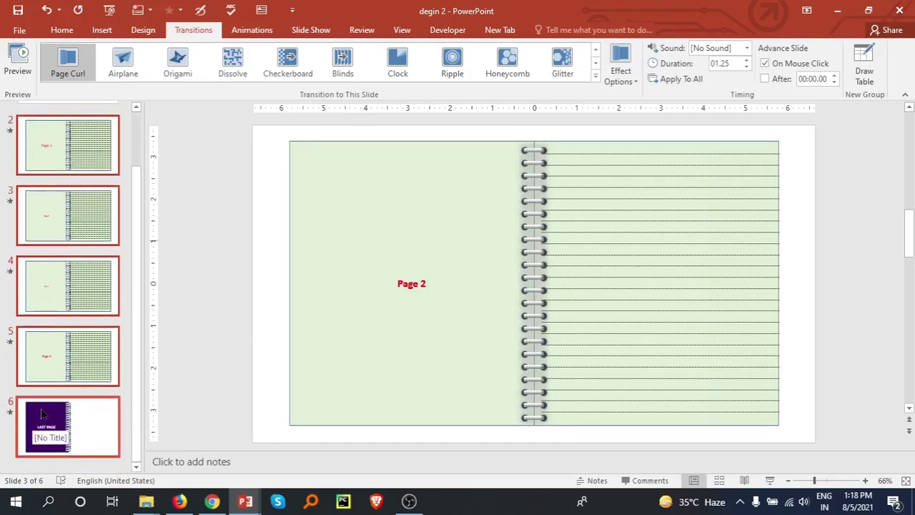
scroll(98, 435, "up", 2)
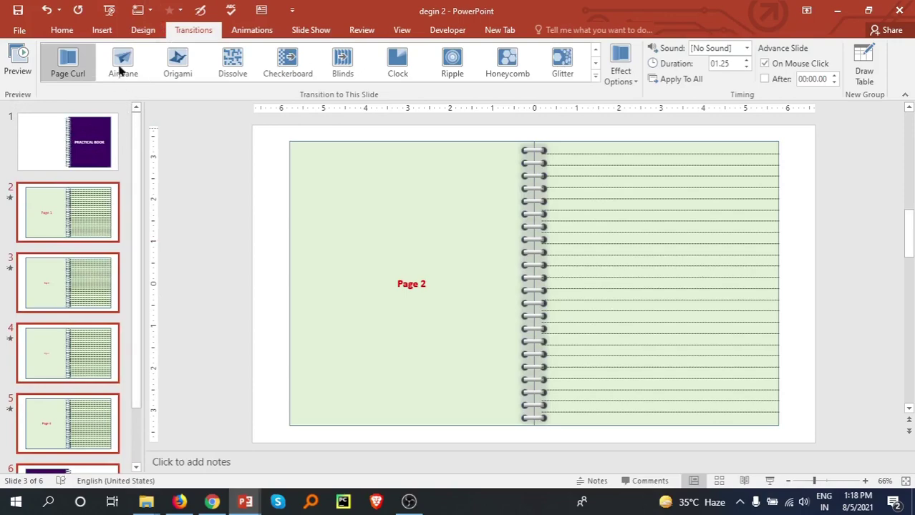
left_click(111, 11)
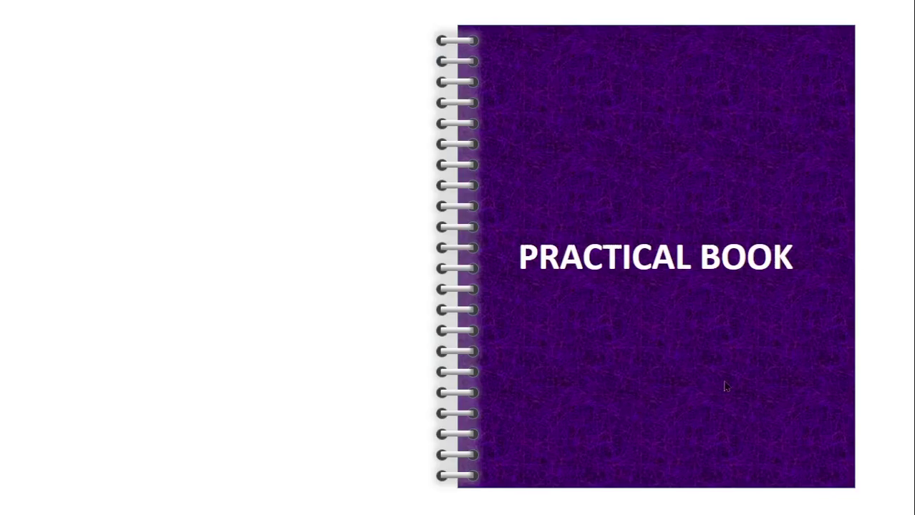